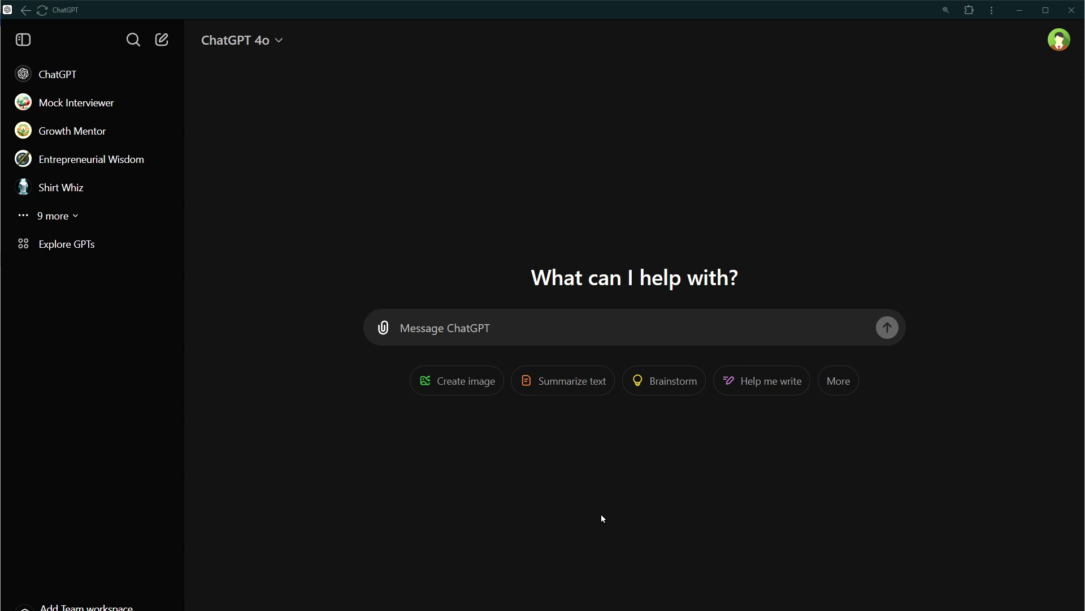
Step: Open the GPTs gallery, start a new custom GPT, and try the Create tab
click(96, 247)
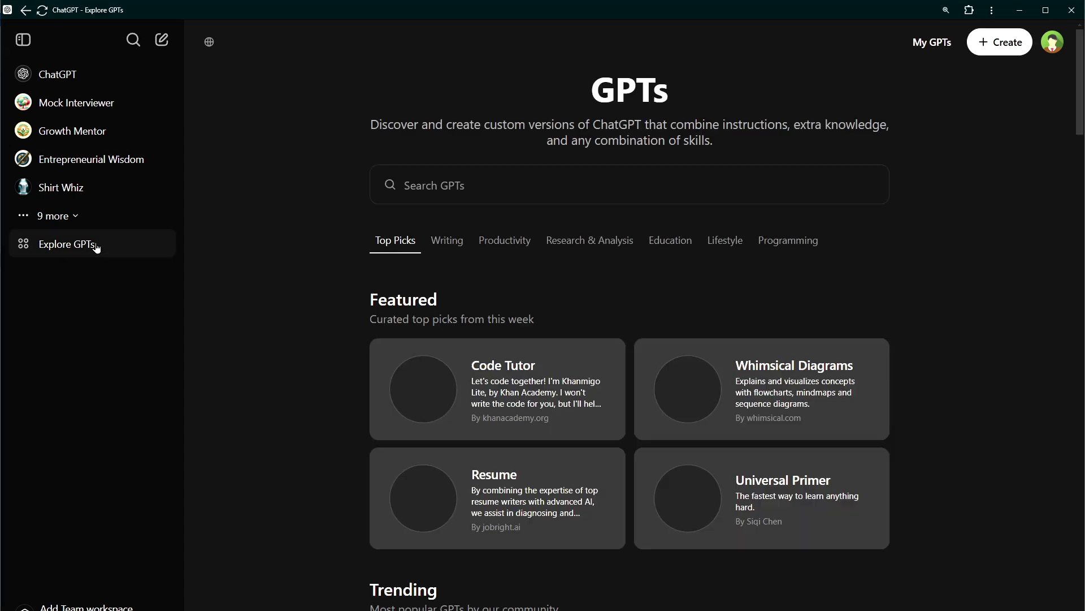
click(1000, 43)
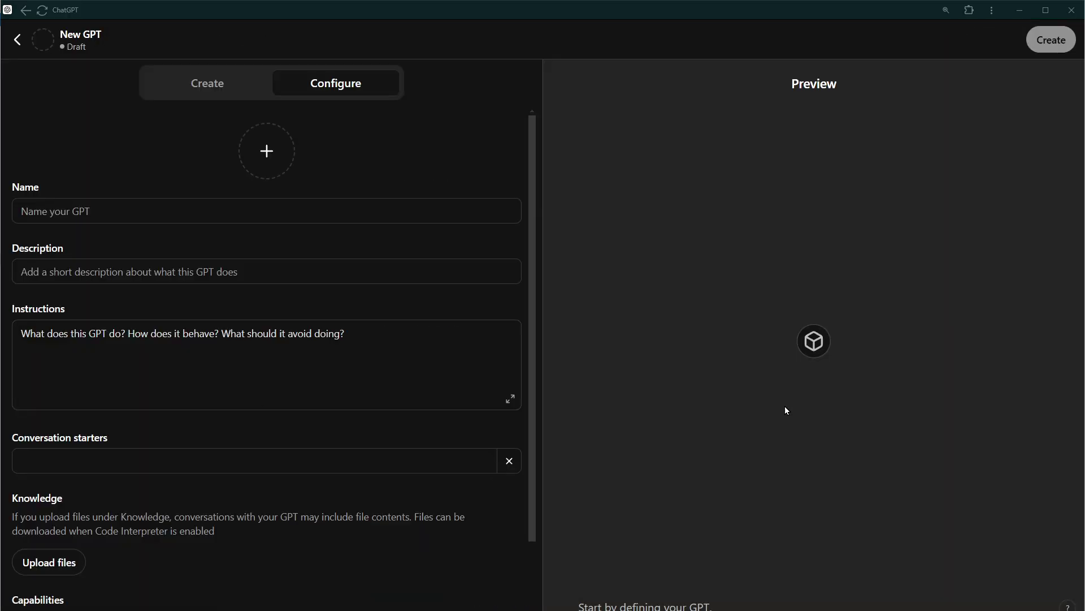
click(195, 90)
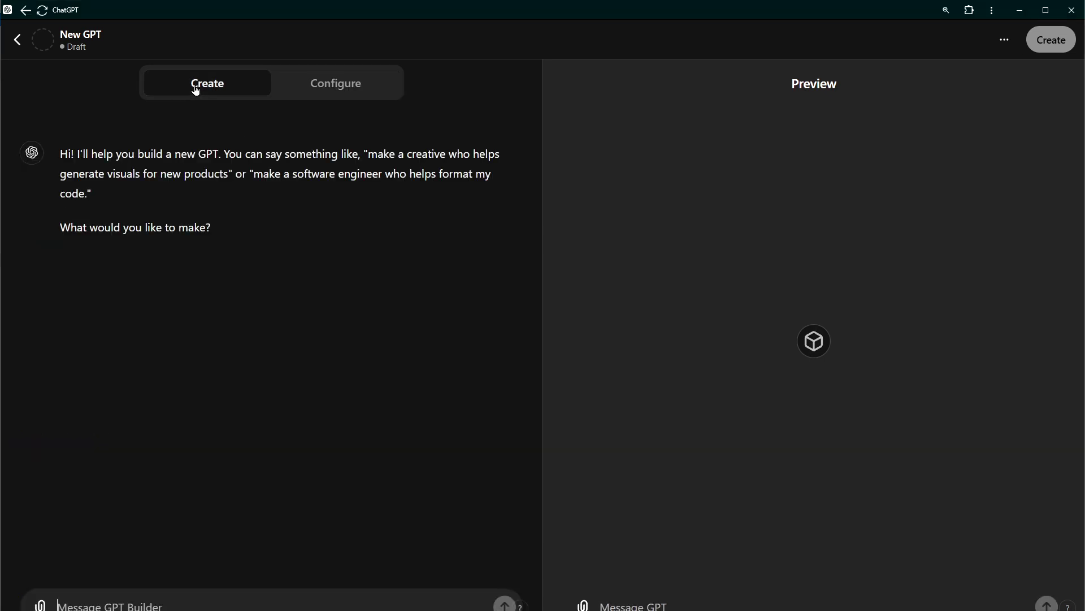
Step: Paste instructions to answer and debug attached code, enable Code Interpreter, and start a knowledge upload
click(313, 85)
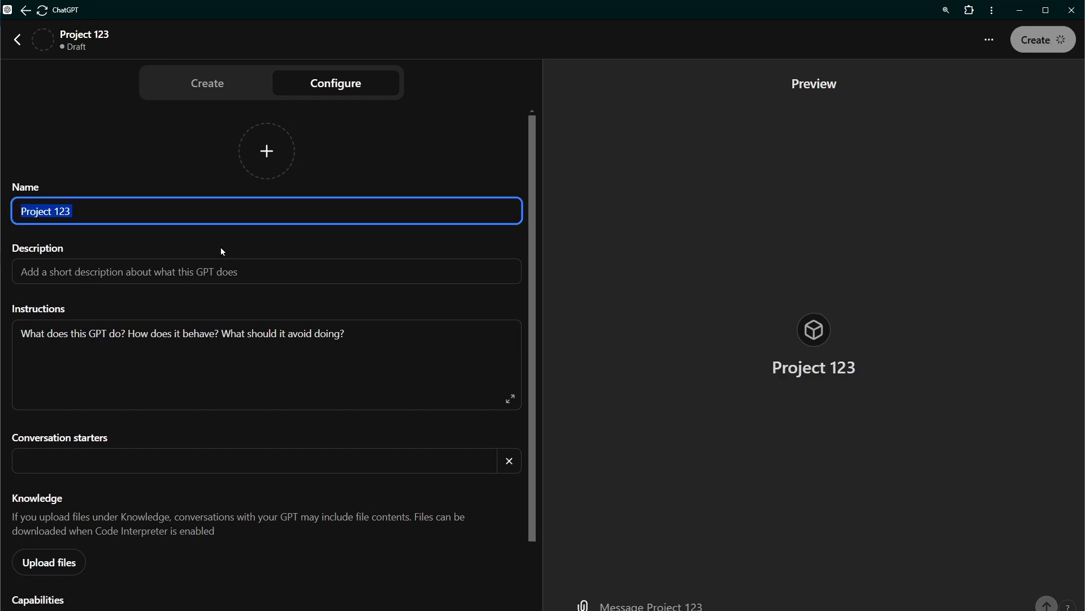
click(375, 354)
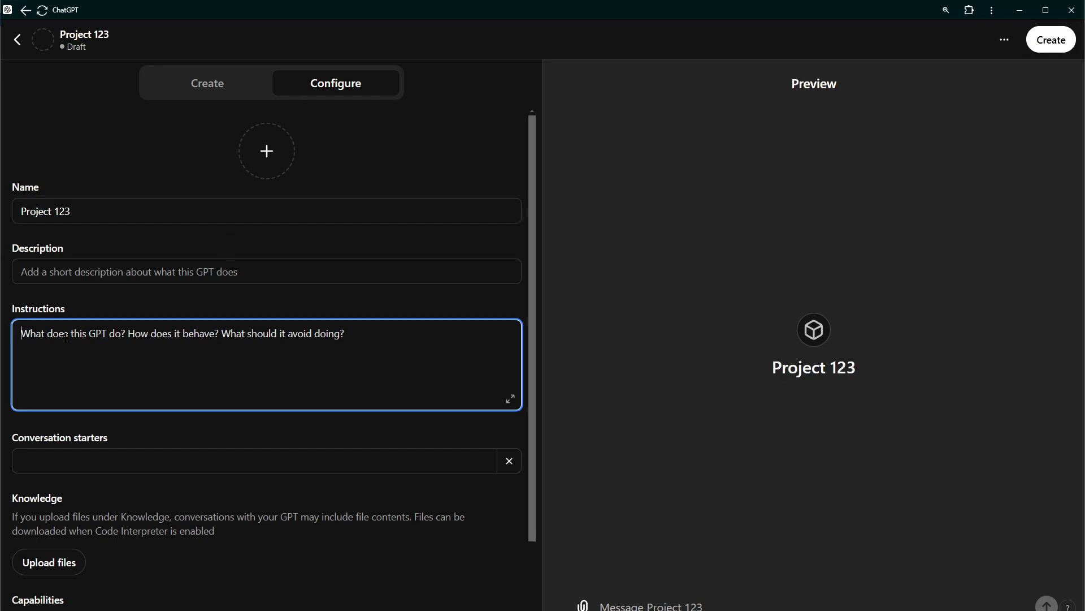
text(I will ask questions related to that code you will answer me and help me improve and debug, the code)
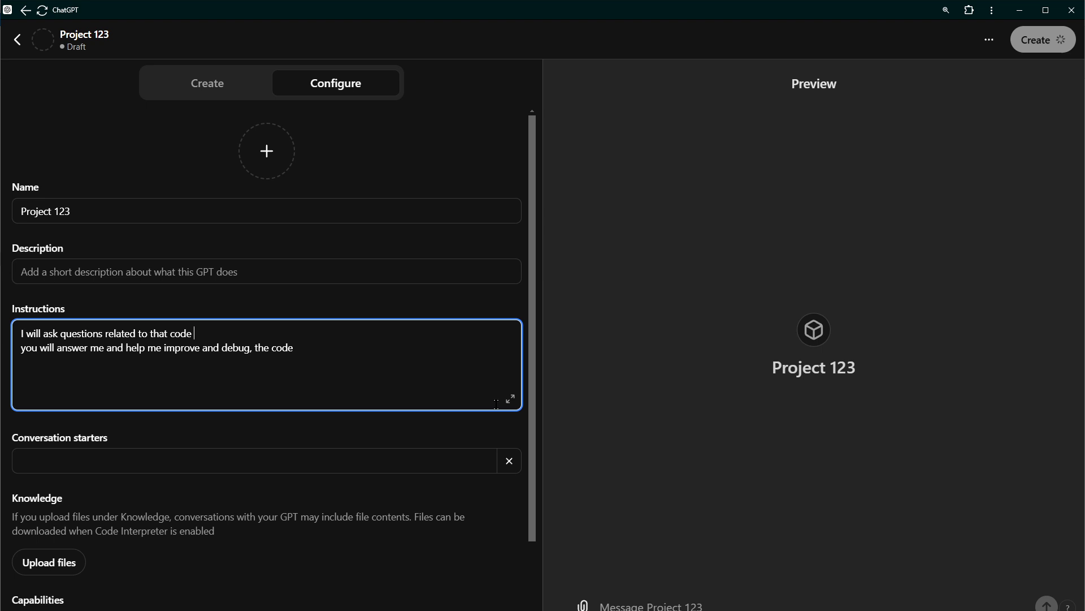
text(that is )
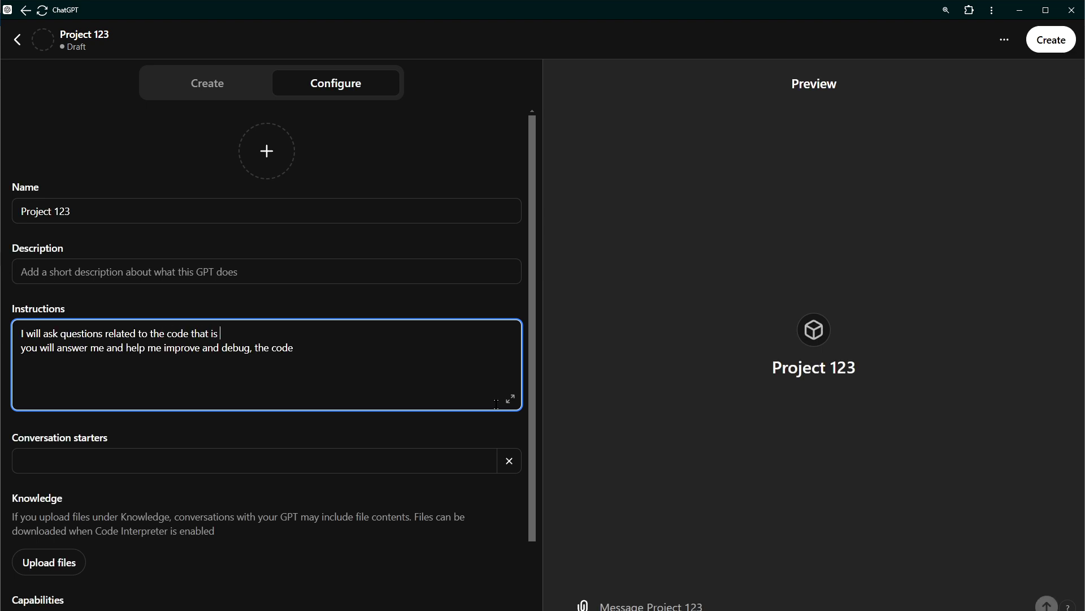
text(attached.)
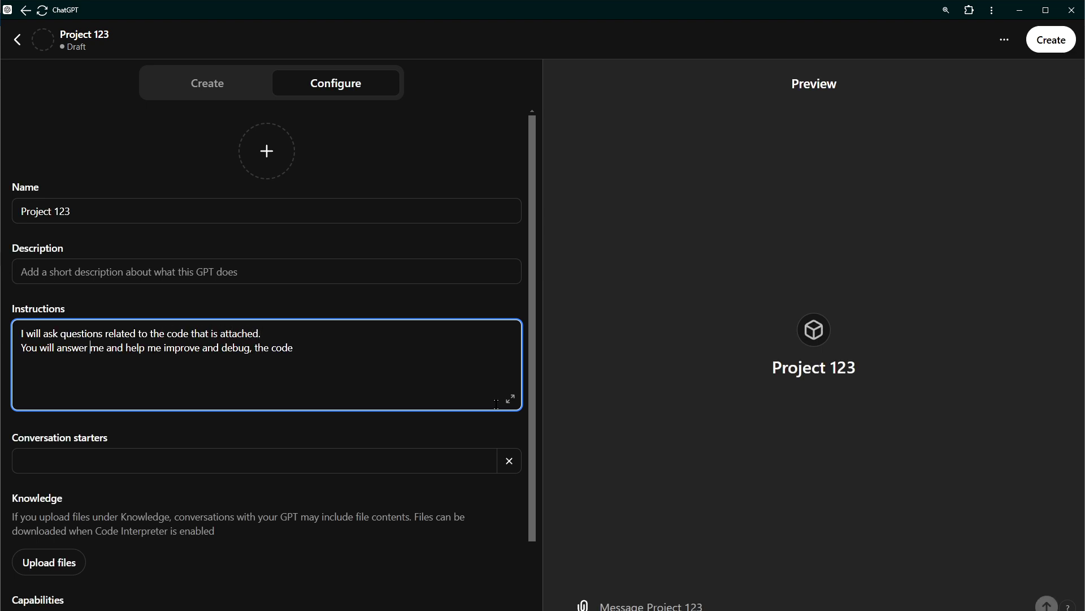
key(Right)
key(Right)
key(Right)
key(End)
text(if asked)
scroll(496, 405, down, 2)
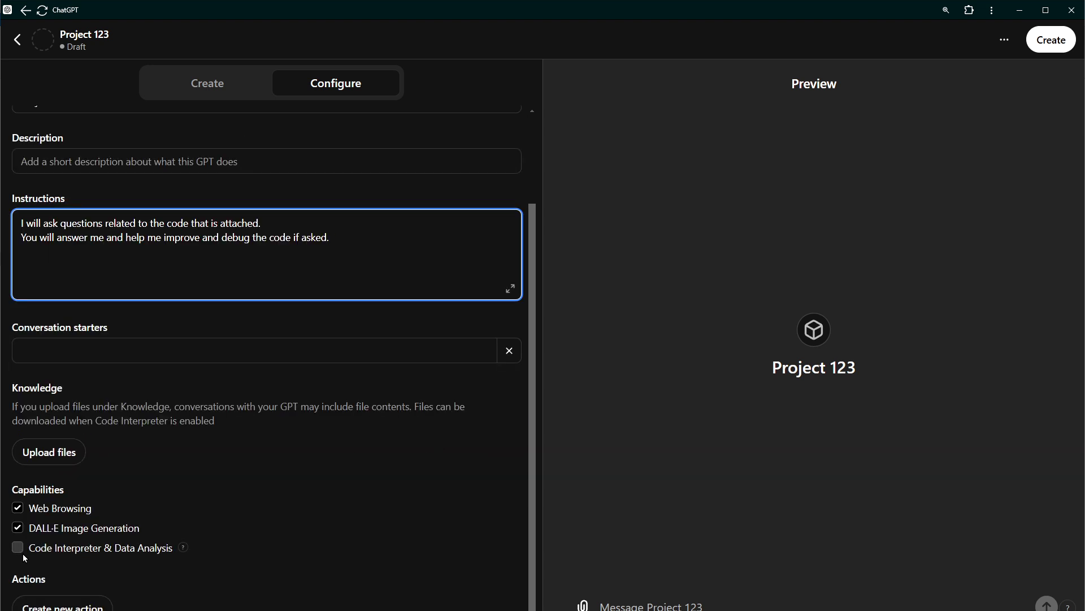
click(18, 548)
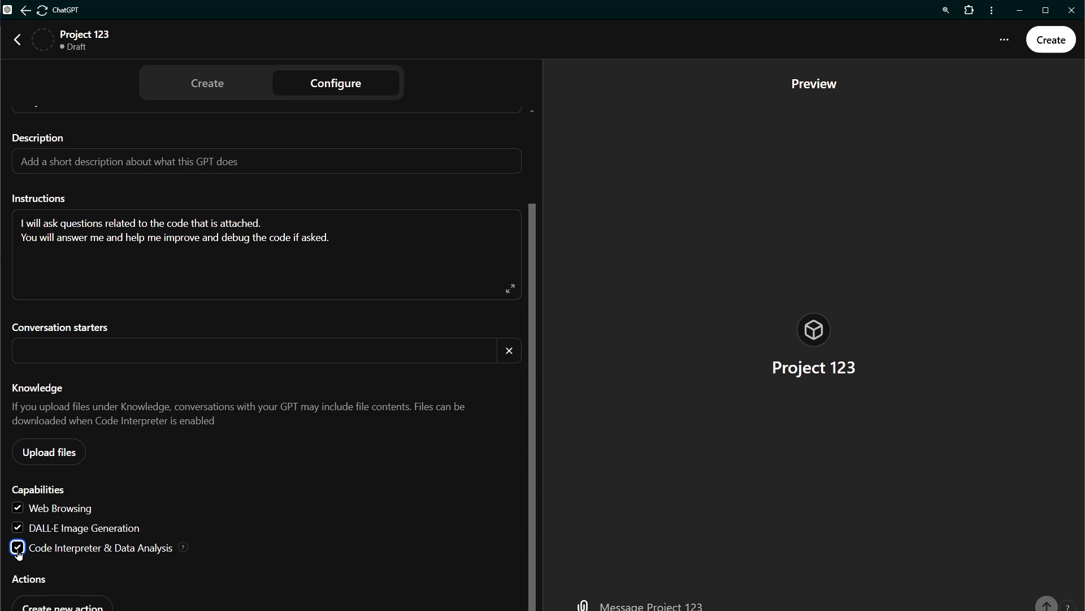
click(36, 455)
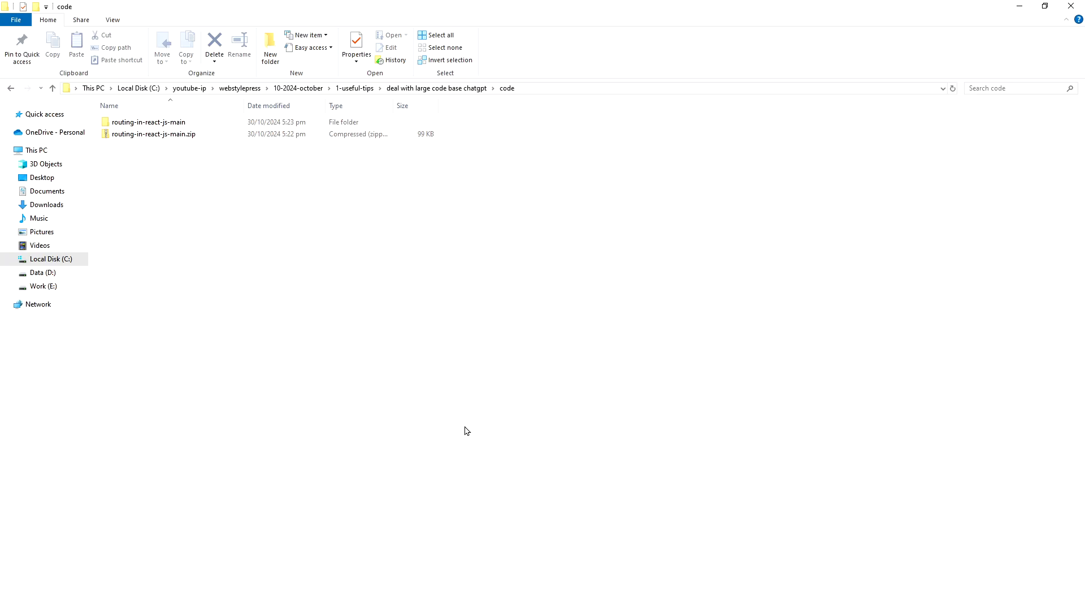
Step: Attach routing-in-react-js-main.zip as knowledge and open that folder in Explorer
click(161, 134)
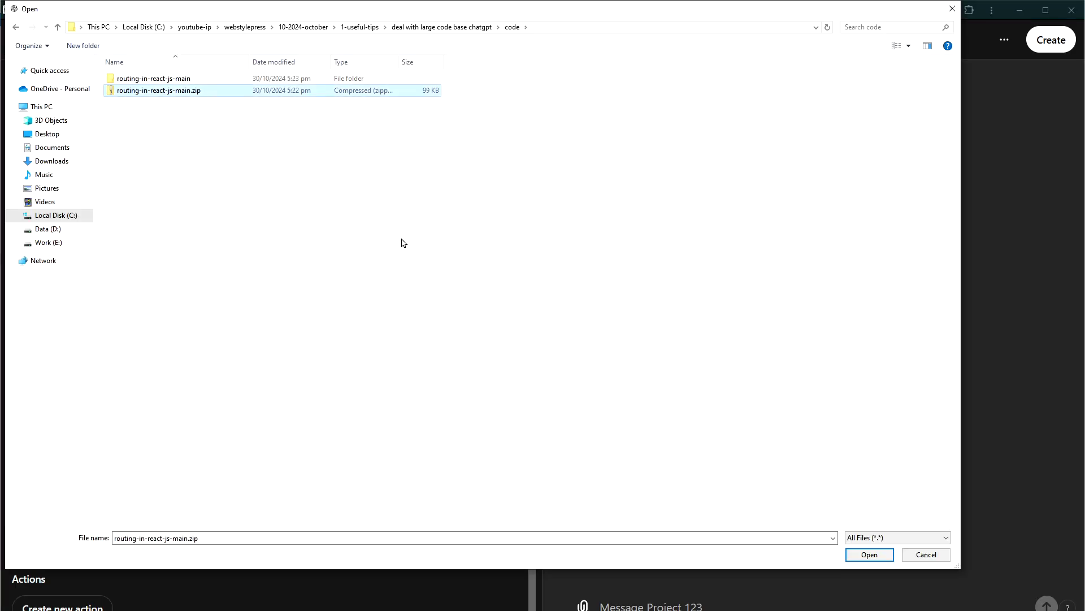
click(853, 554)
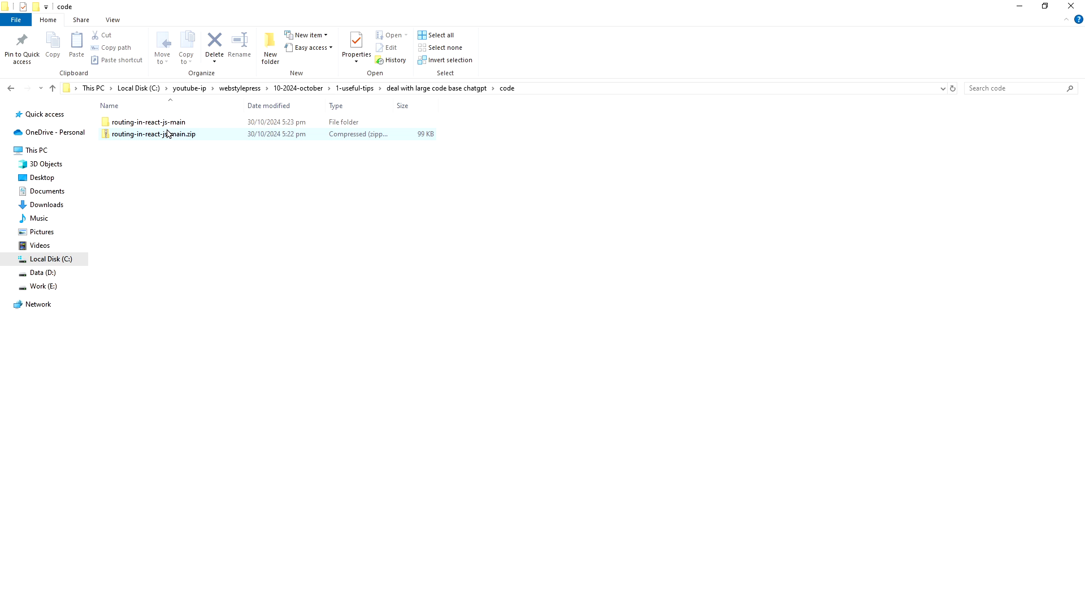
double_click(170, 133)
Step: Browse 1-routing/src/components, select its six component files, and return to the main folder
click(184, 129)
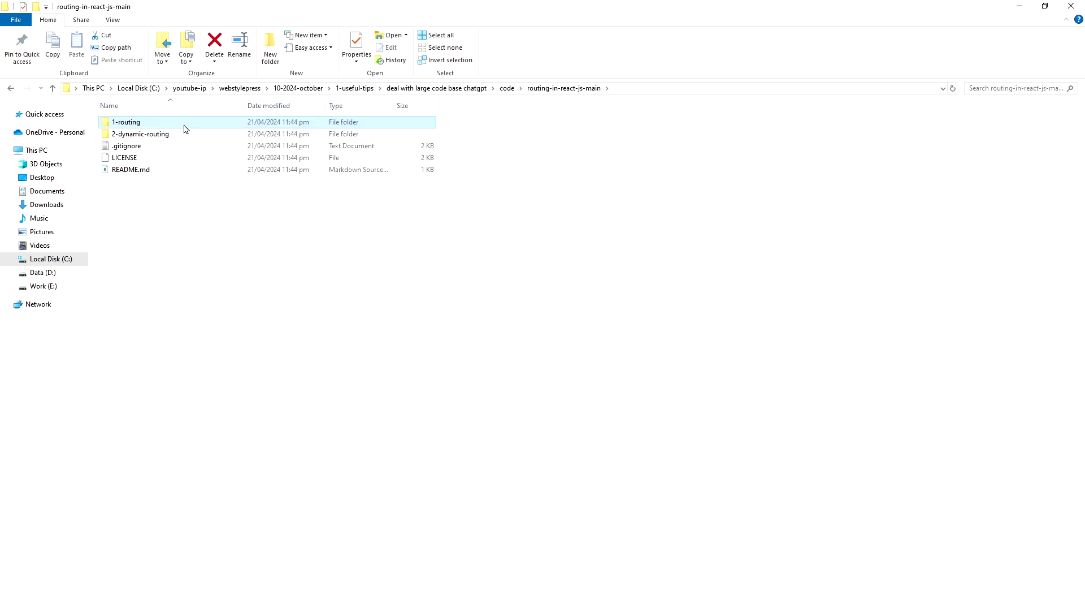
click(197, 134)
double_click(201, 125)
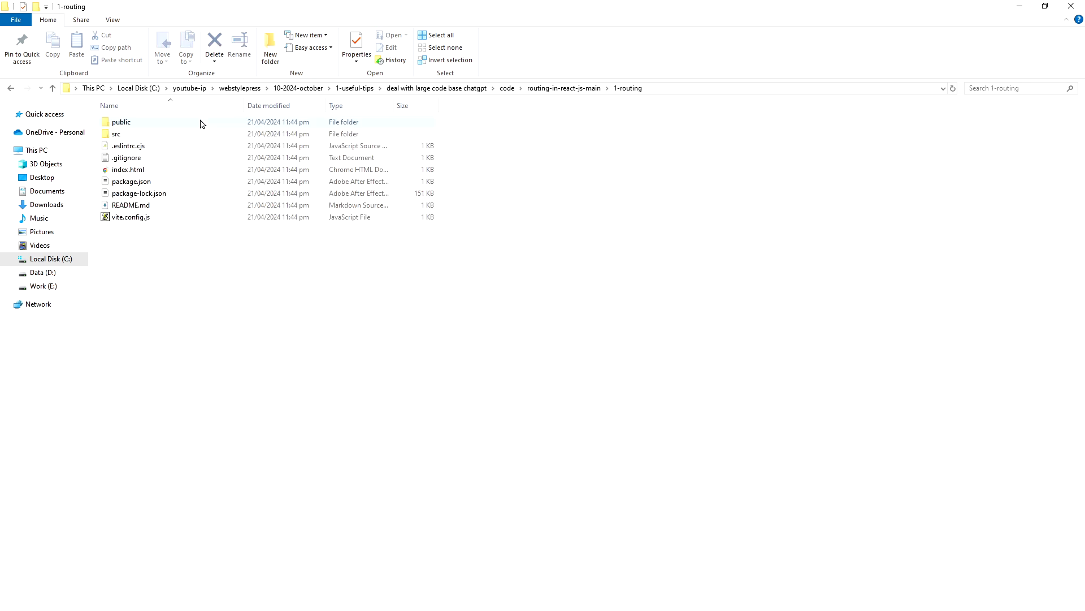
double_click(181, 134)
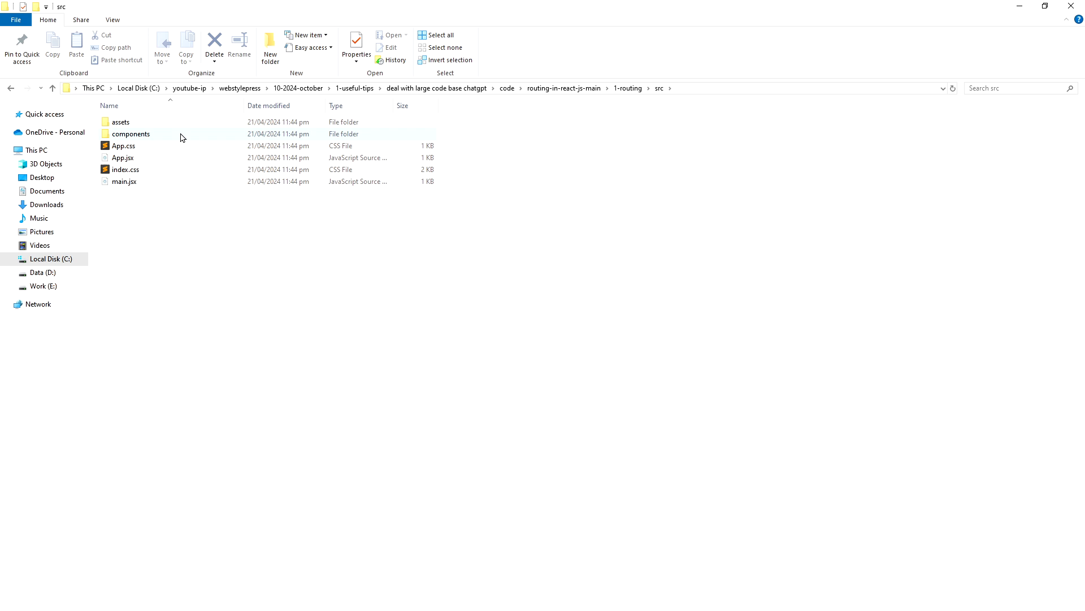
double_click(181, 134)
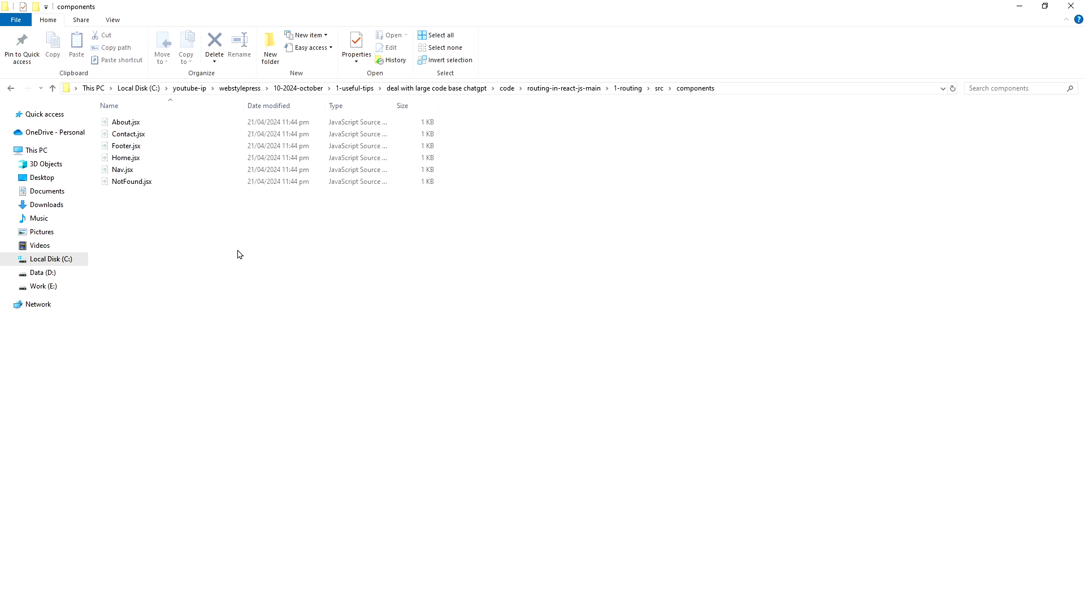
drag(239, 253, 136, 119)
key(BackSpace)
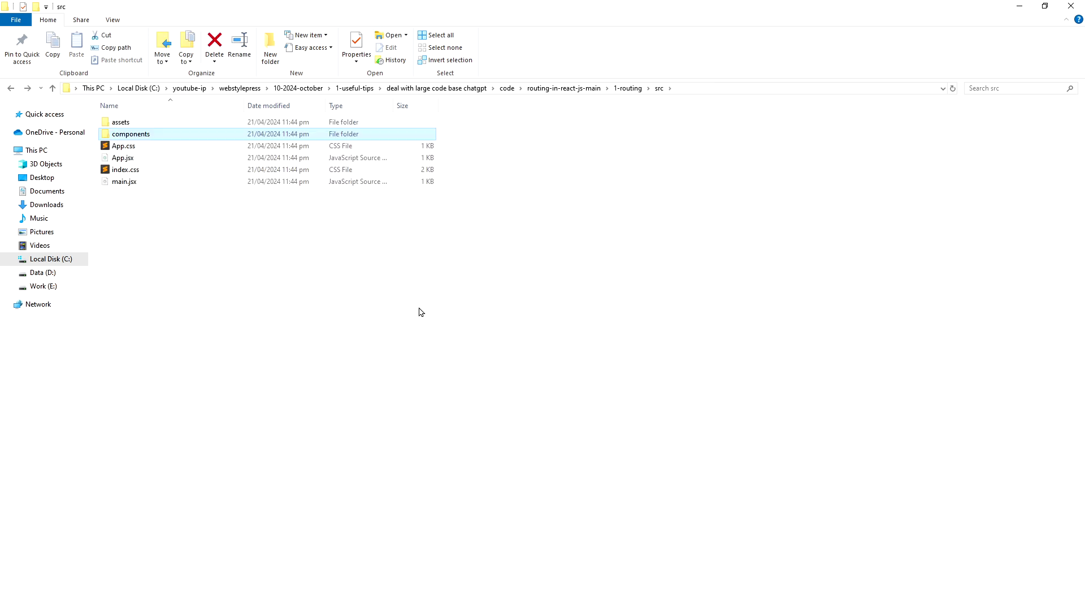
key(BackSpace)
click(563, 88)
Step: Browse 2-dynamic-routing/src/components, then return to the routing-in-react-js-main folder
double_click(195, 134)
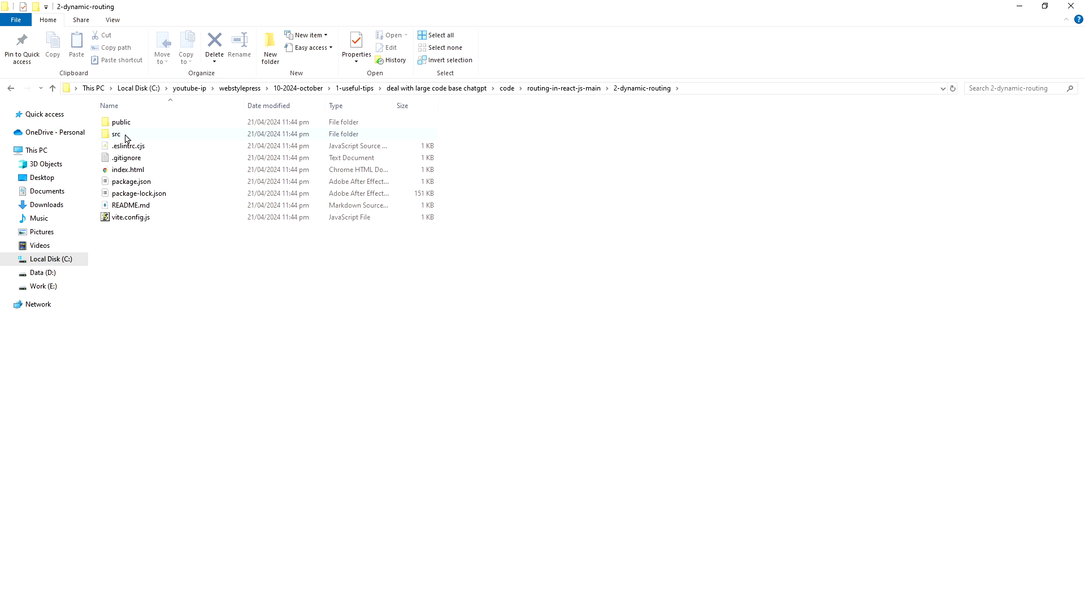
double_click(129, 143)
double_click(131, 136)
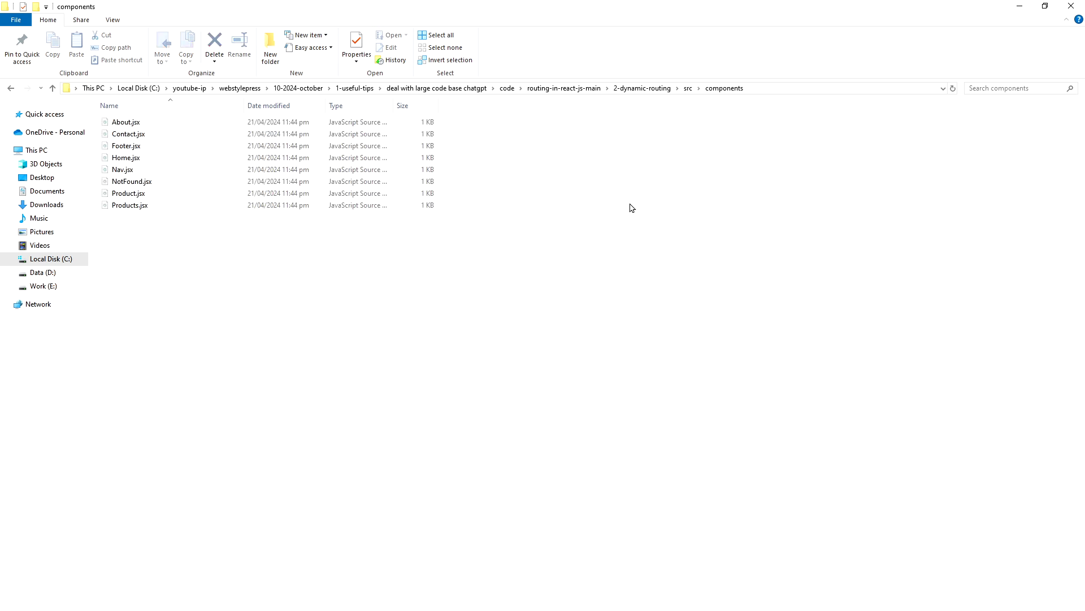
click(641, 89)
click(564, 88)
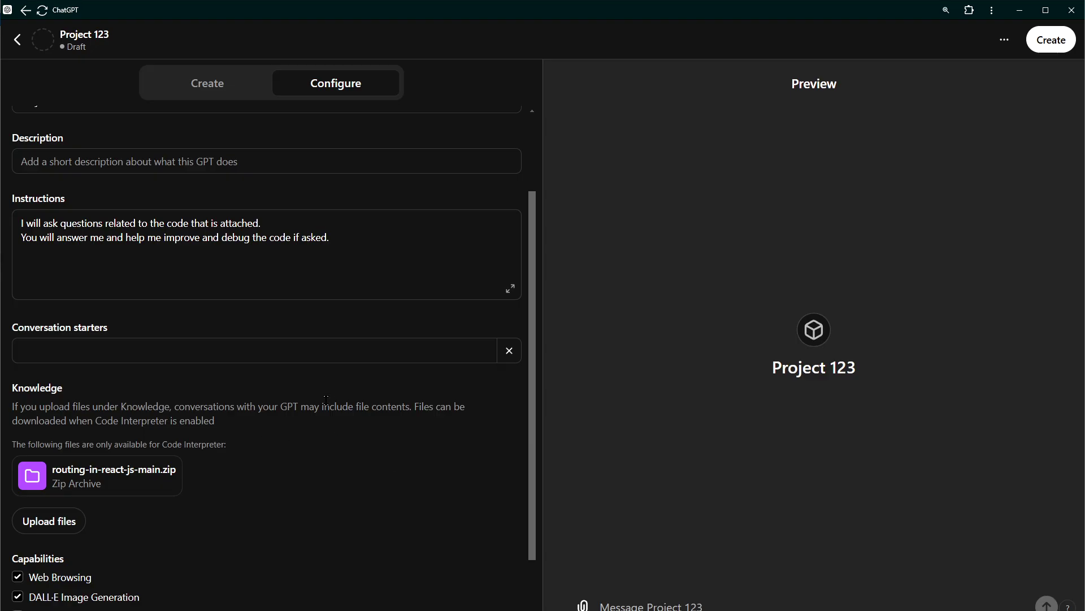
scroll(333, 399, up, 5)
scroll(334, 398, up, 3)
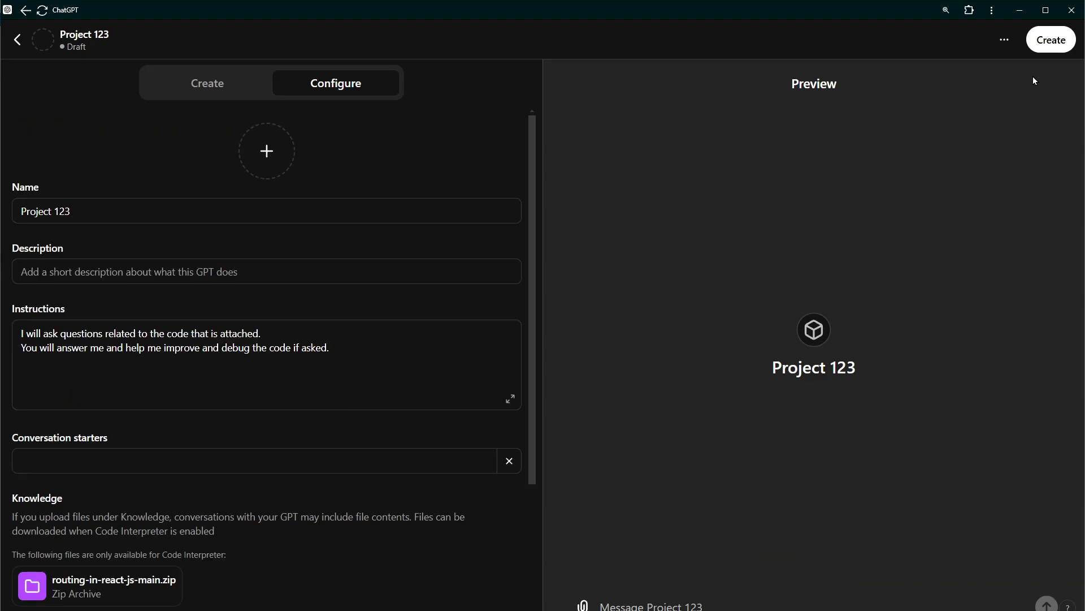
Step: Save Project 123 with 'Only me' access and open its chat page
click(1056, 40)
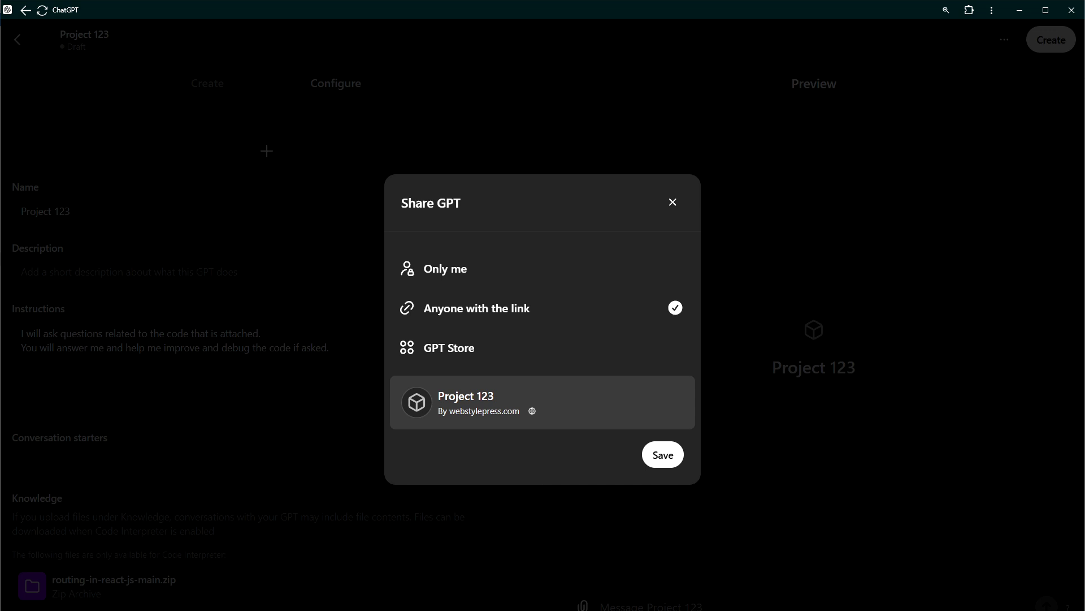
click(602, 270)
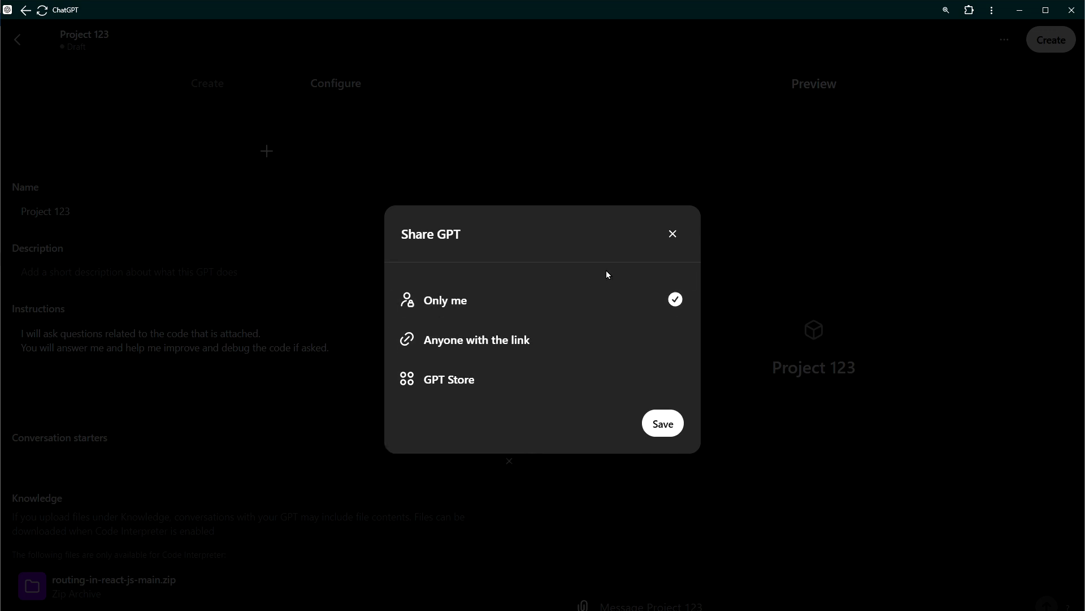
click(664, 424)
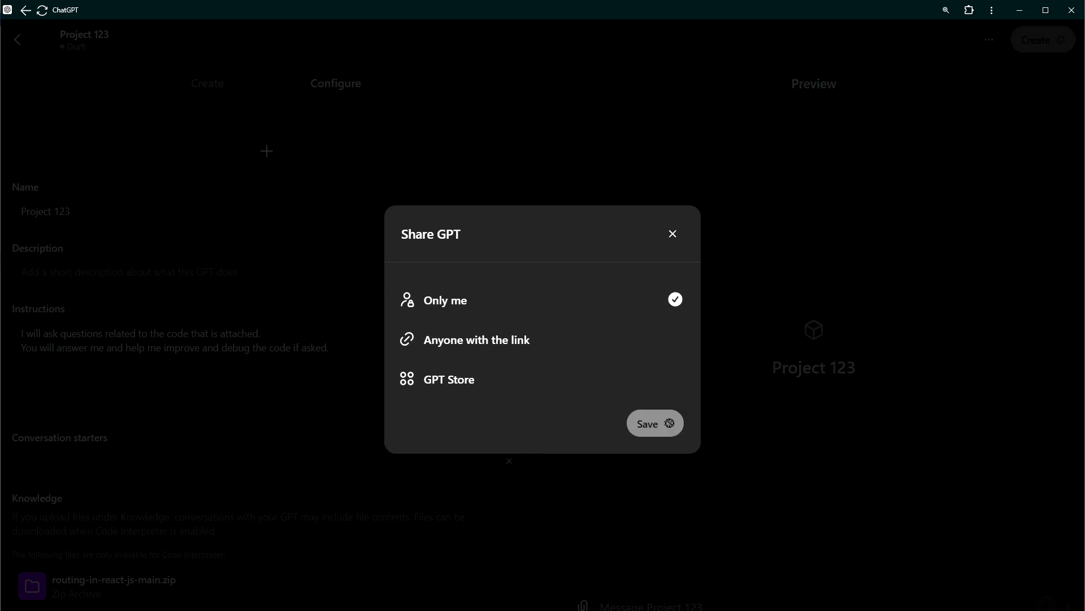
click(667, 378)
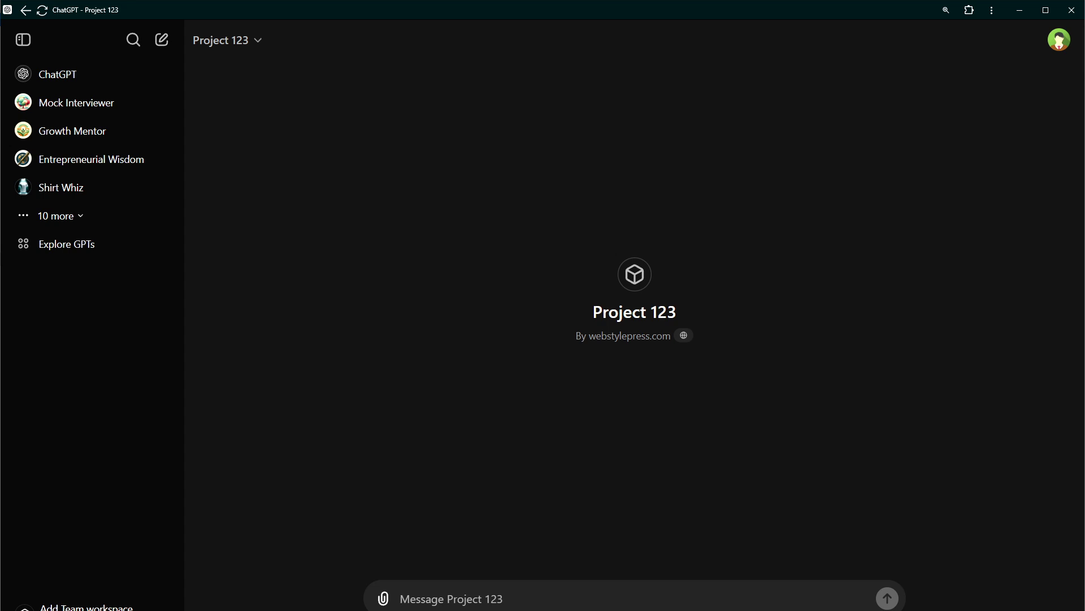
Step: Paste and send the question on the two routing examples' contents and differences
text(You have the code - whats inside these two examples? whats the difference in code between two versions one is routing and other is dynamic routing)
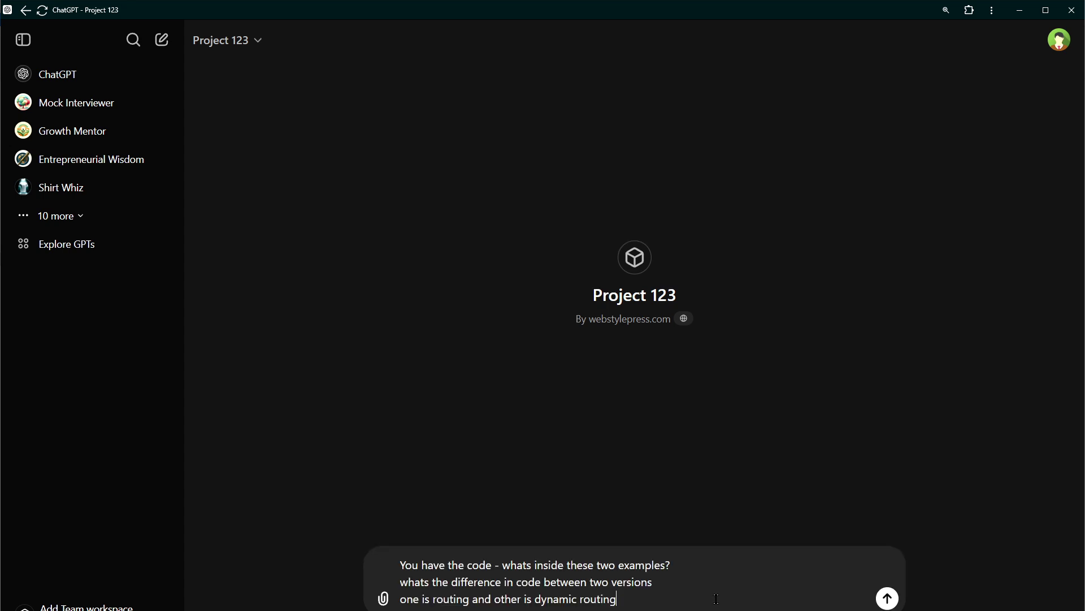
key(ctrl+a)
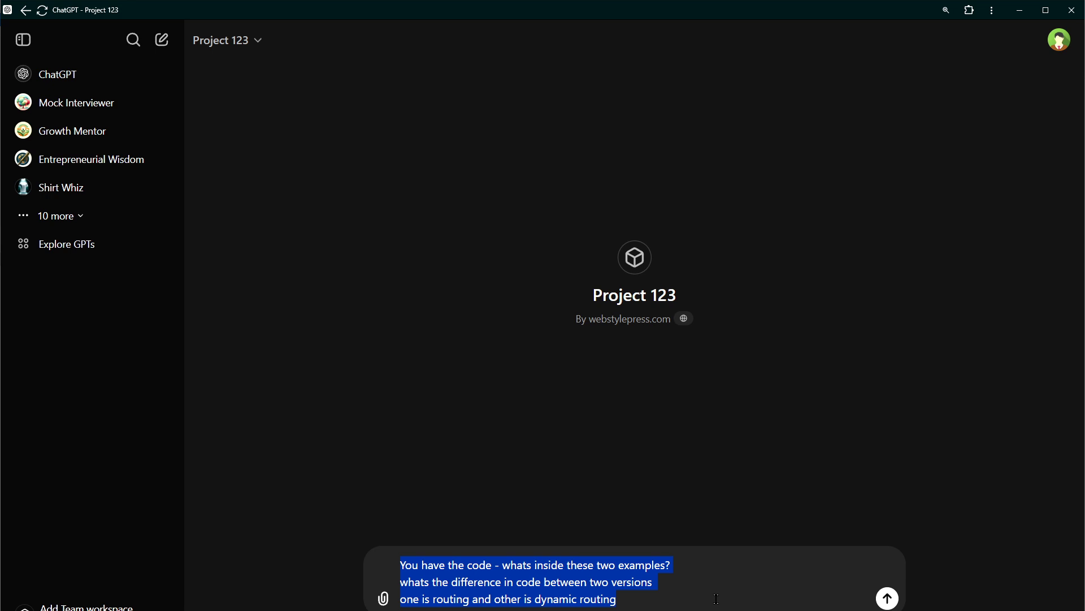
key(Return)
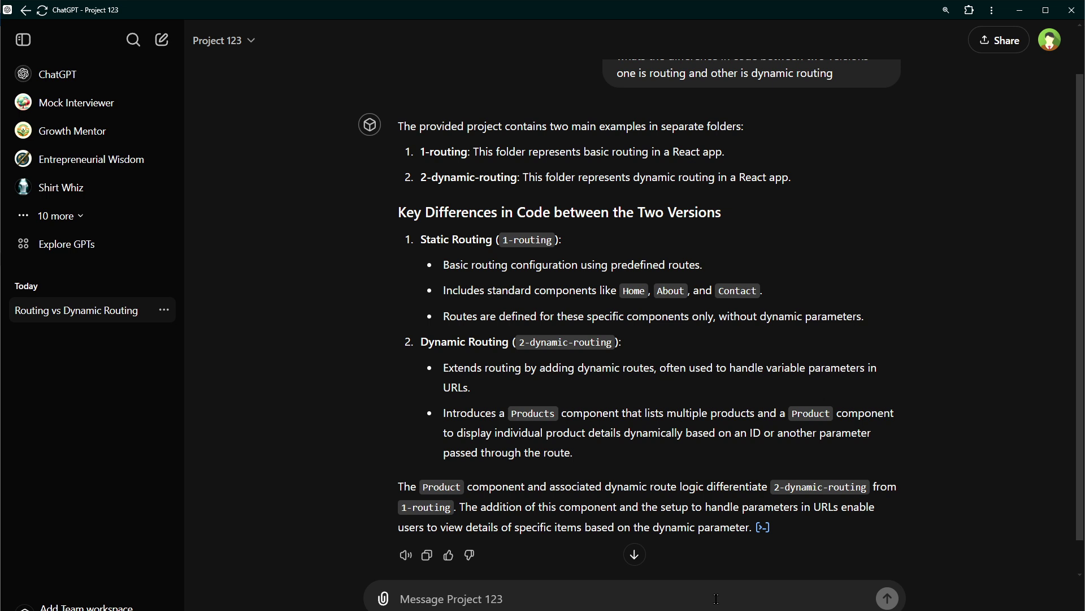
Step: Highlight the 2-dynamic-routing description, the Key Differences heading and the Static Routing bullets
drag(431, 177, 790, 177)
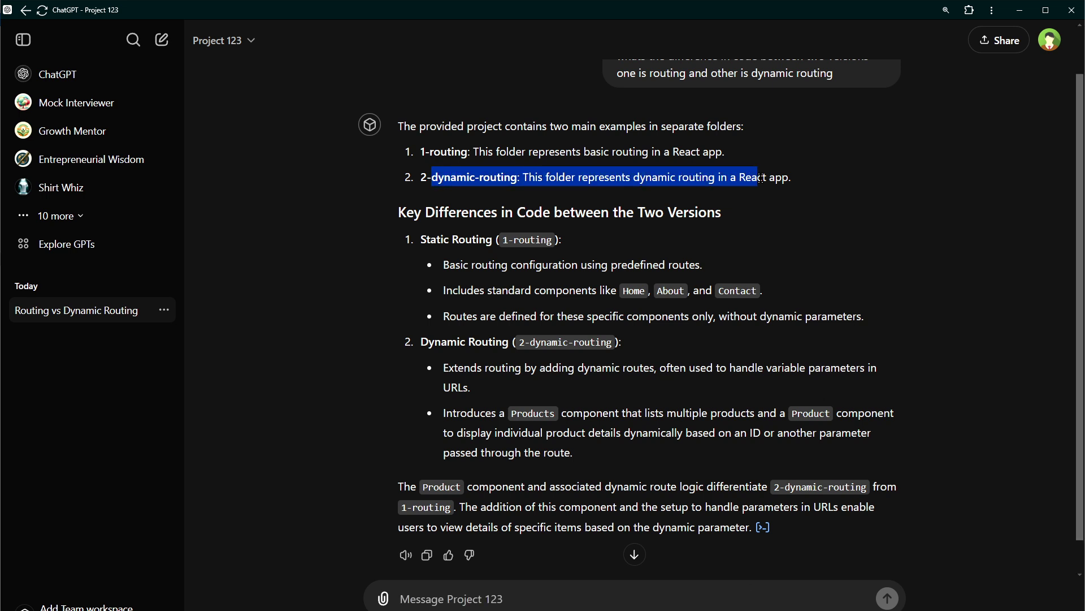
click(558, 214)
drag(426, 212, 712, 212)
click(437, 257)
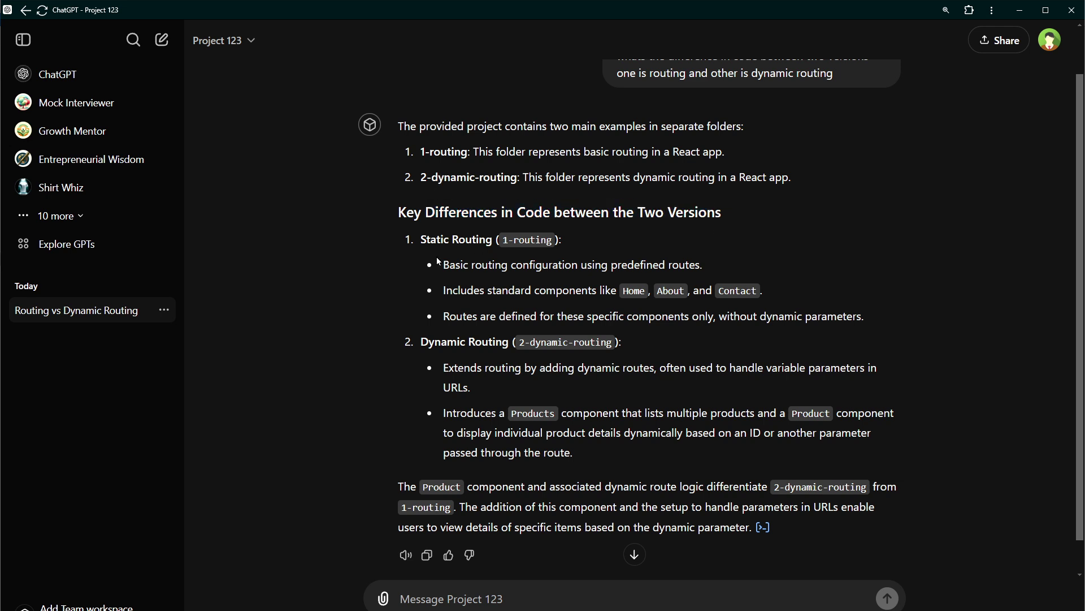
drag(422, 239, 494, 238)
click(433, 265)
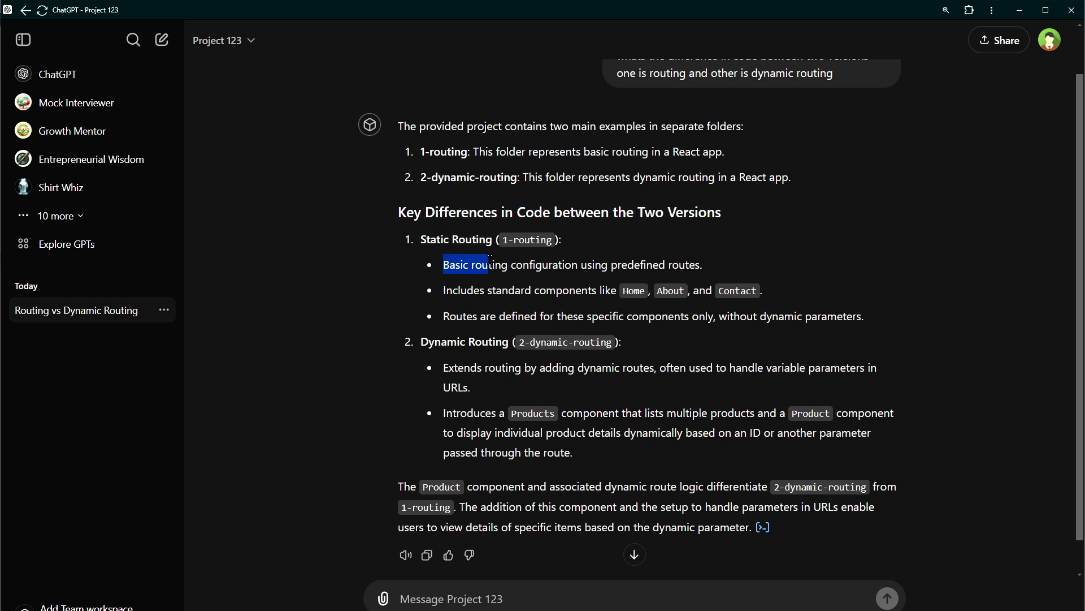
drag(443, 265, 687, 264)
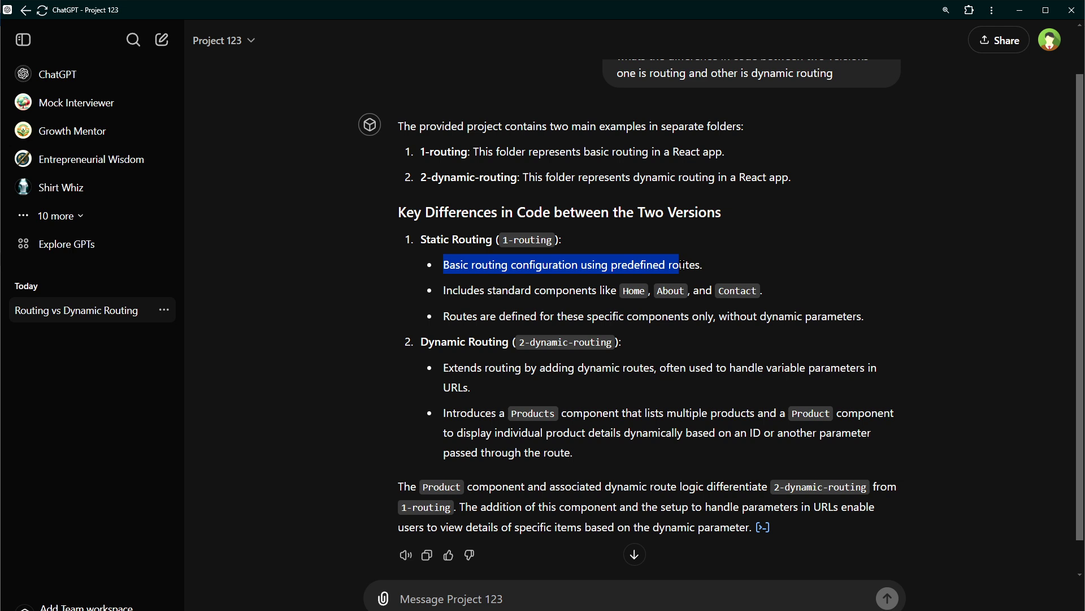
double_click(488, 317)
click(443, 295)
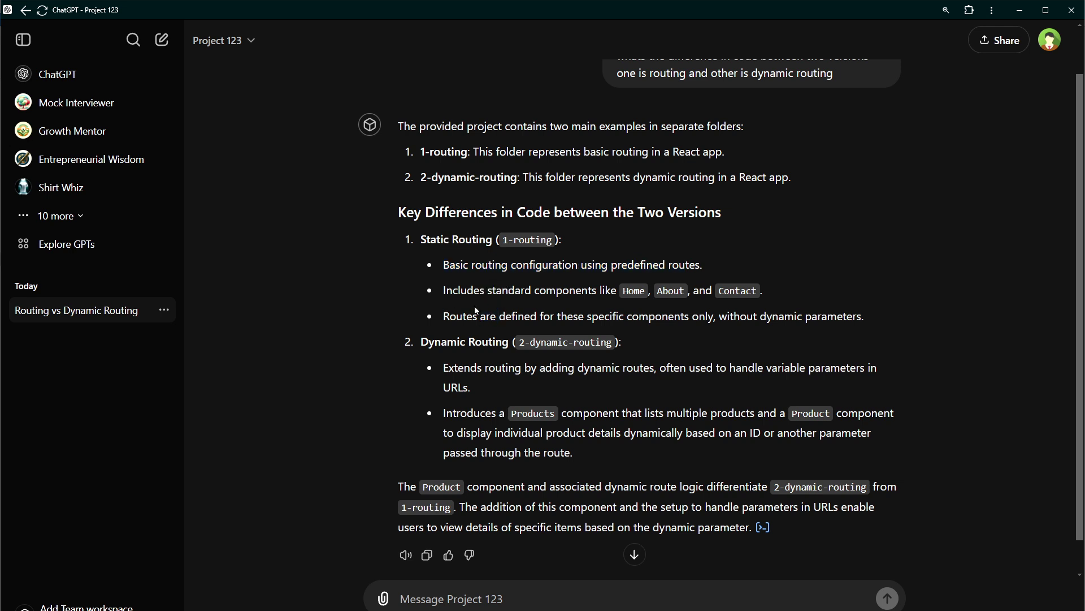
drag(444, 290, 737, 291)
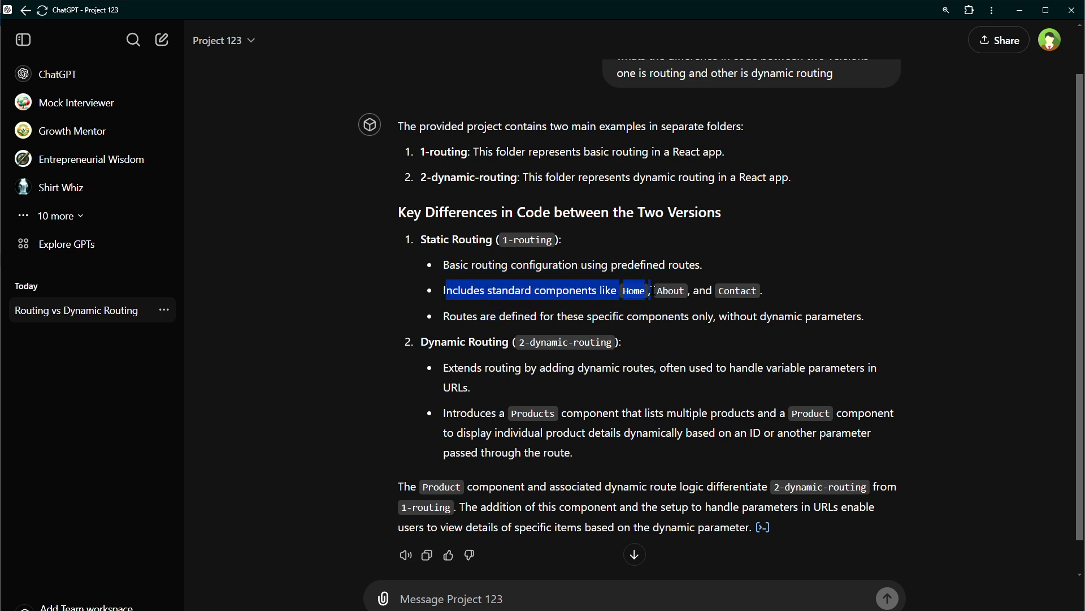
drag(457, 315, 827, 316)
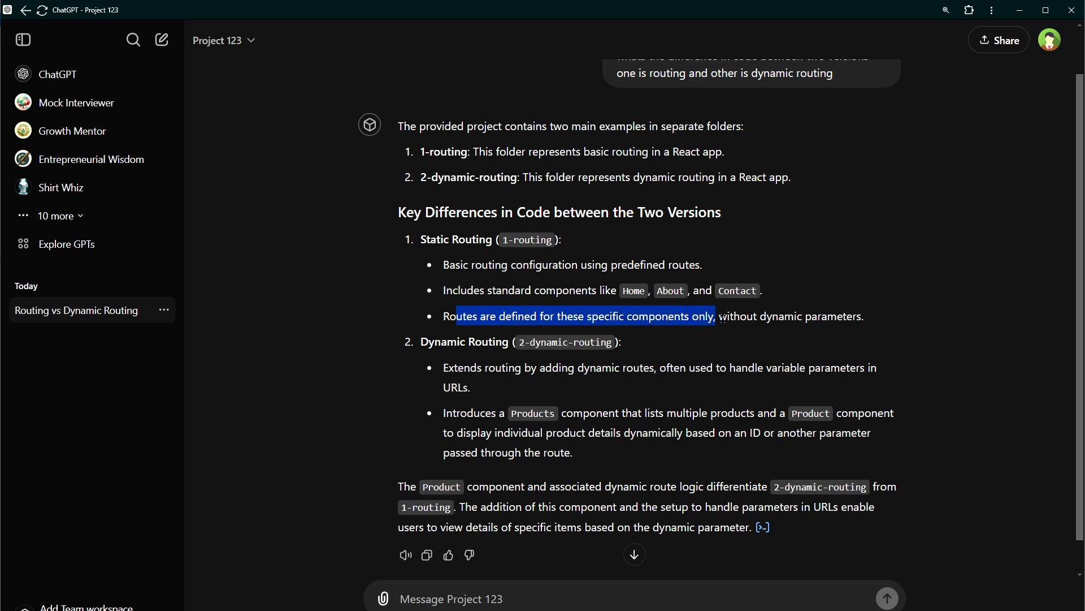
scroll(925, 338, down, 1)
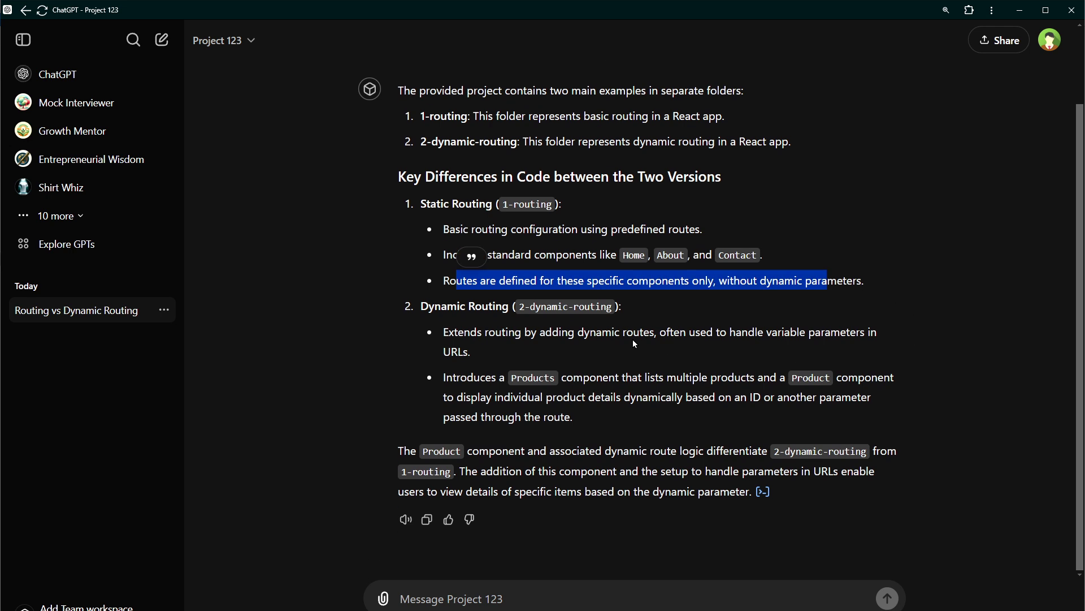
Step: Highlight the Dynamic Routing bullets, the closing Product paragraph, and finally the entire answer
double_click(462, 307)
click(691, 319)
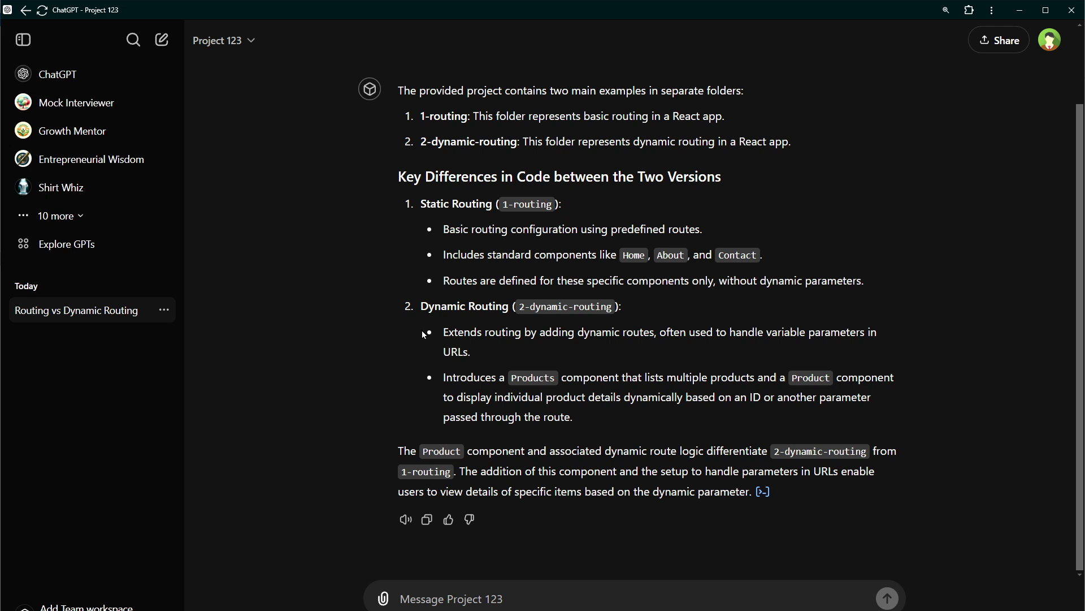
drag(447, 332, 604, 332)
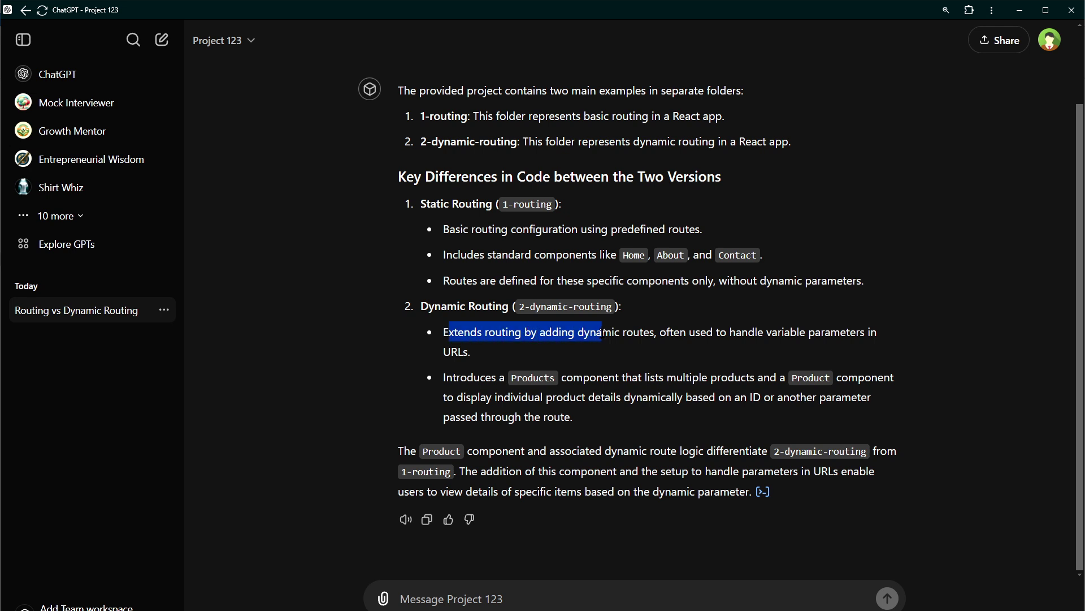
drag(604, 332, 825, 344)
click(504, 352)
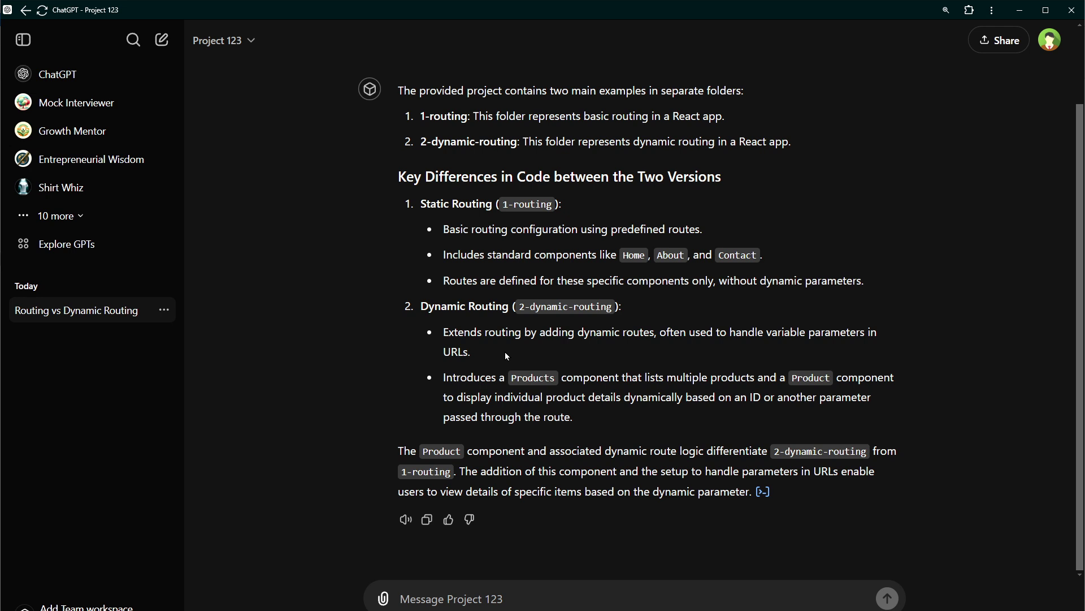
drag(462, 378, 558, 379)
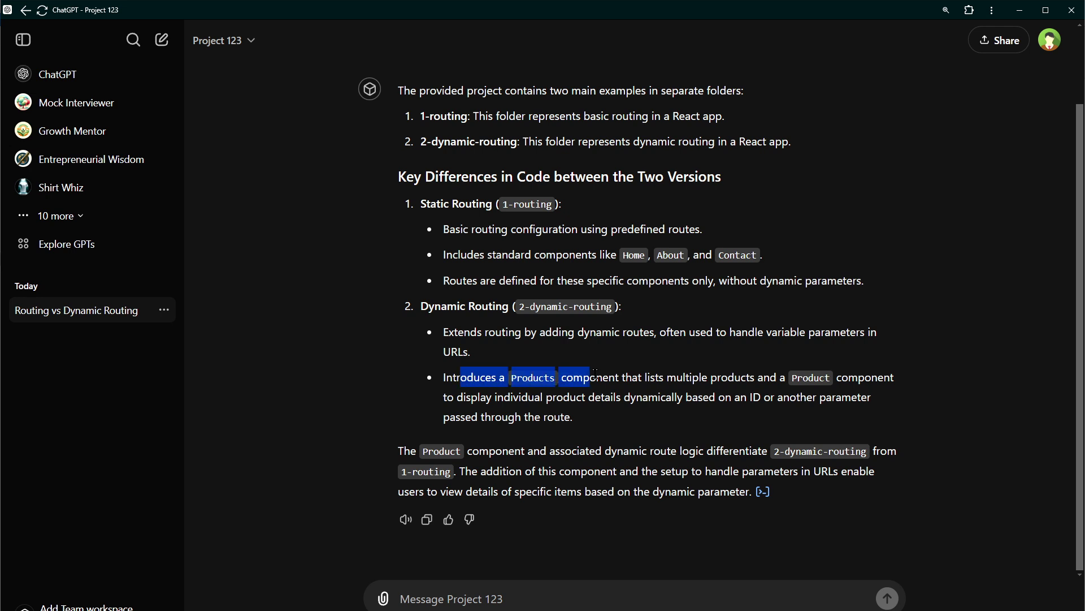
mouse_move(594, 377)
mouse_down()
mouse_move(862, 376)
mouse_move(632, 399)
mouse_move(741, 400)
mouse_move(512, 416)
mouse_move(555, 417)
mouse_up()
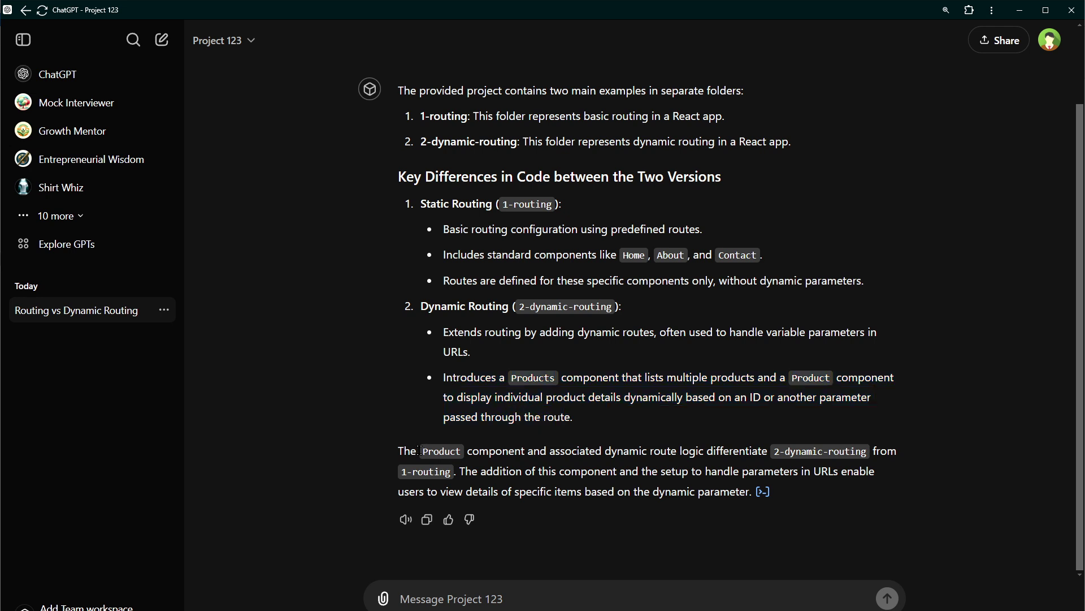
drag(416, 450, 770, 452)
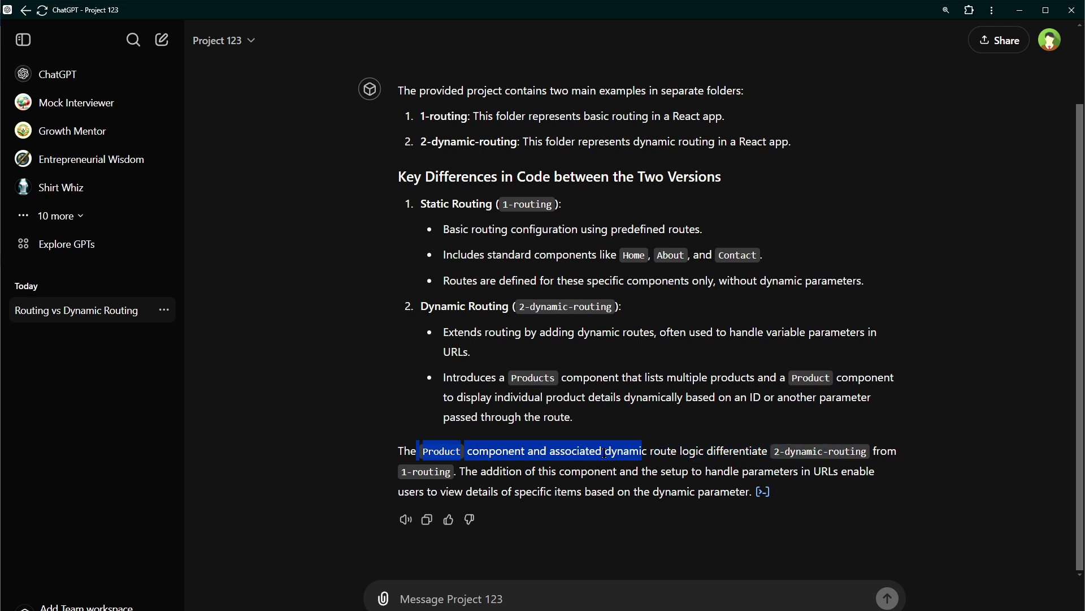
drag(770, 451, 451, 451)
click(511, 485)
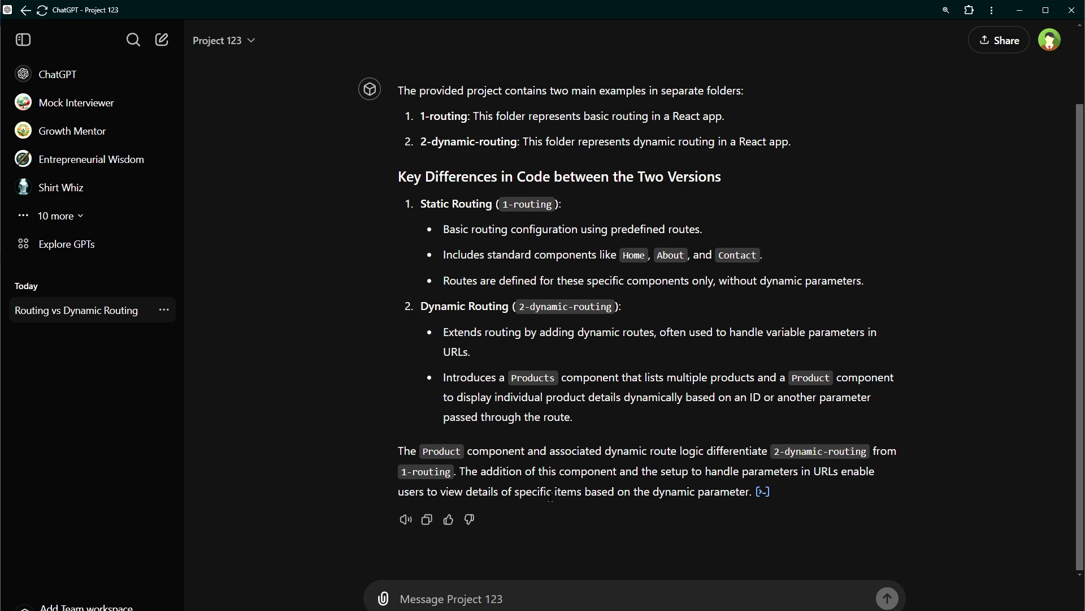
double_click(652, 495)
click(912, 533)
scroll(923, 432, up, 2)
drag(395, 176, 938, 374)
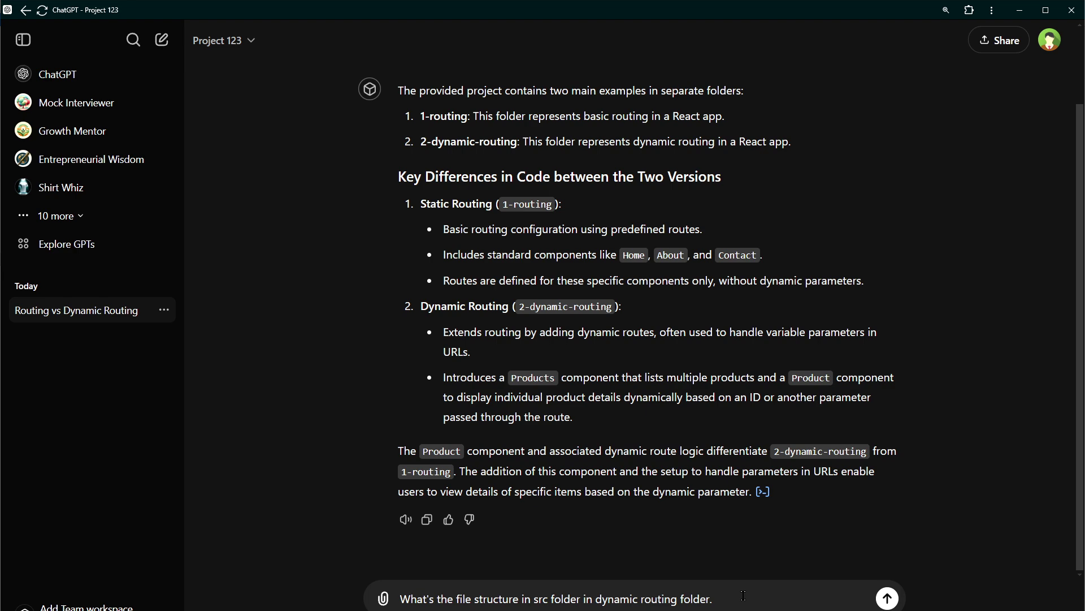
Step: Send 'What's the file structure in src folder in dynamic routing folder.' and check the components folder
key(Return)
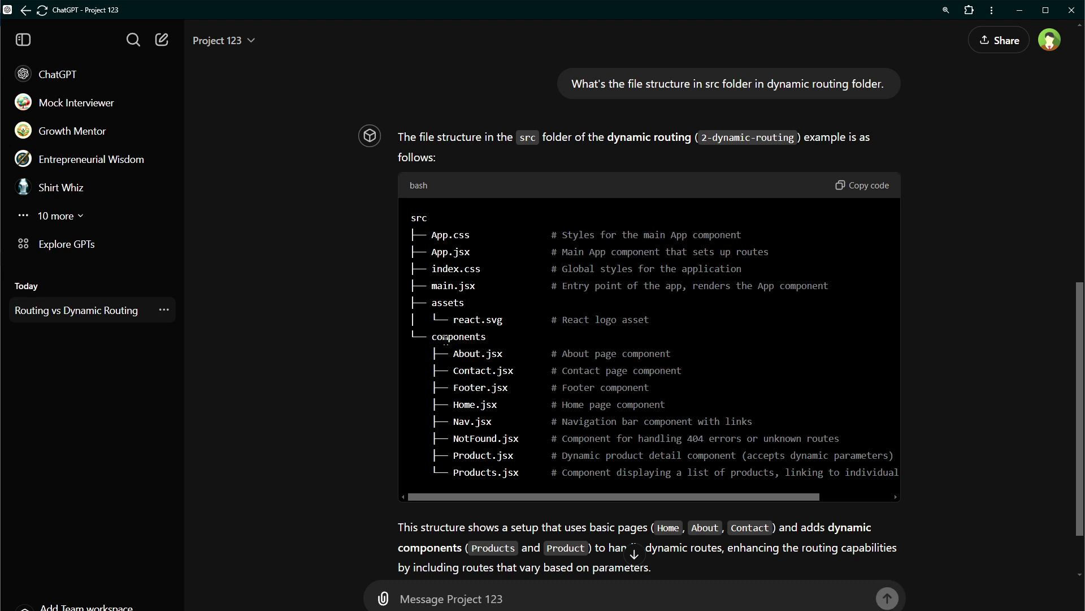
double_click(448, 338)
click(472, 355)
scroll(934, 502, down, 1)
scroll(934, 502, up, 3)
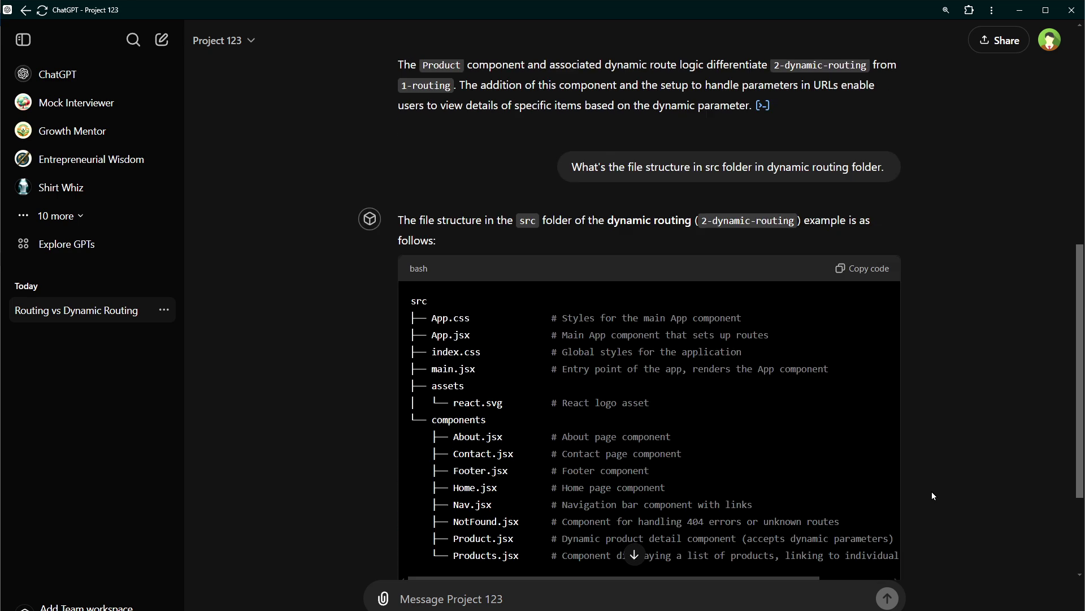
scroll(932, 491, down, 2)
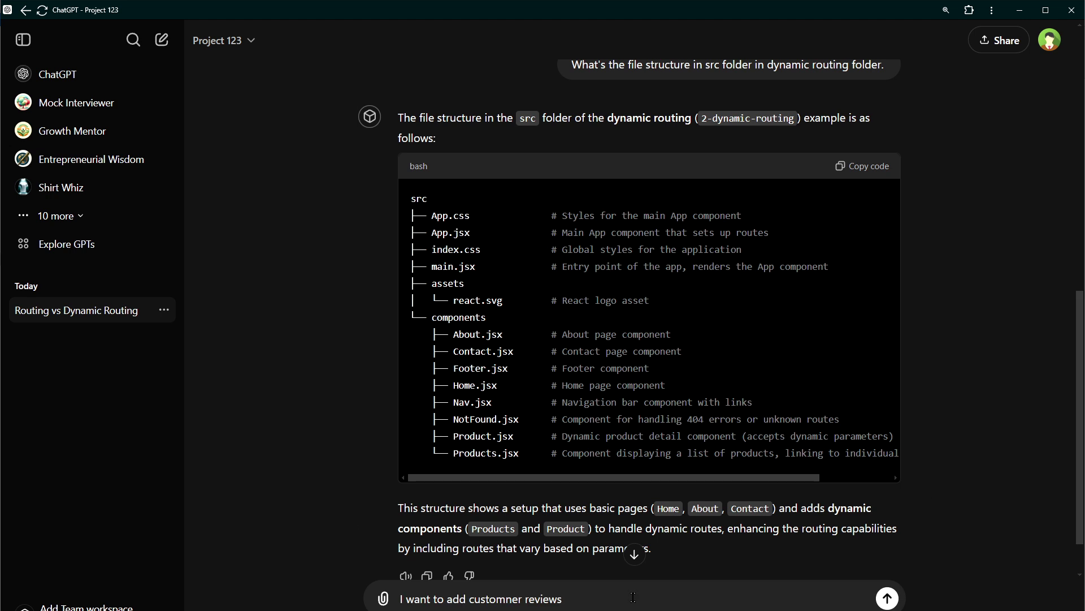
text( component)
Step: Write and send the multi-line customer reviews request for Review.jsx and Reviews.jsx
key(shift+Return)
text(so )
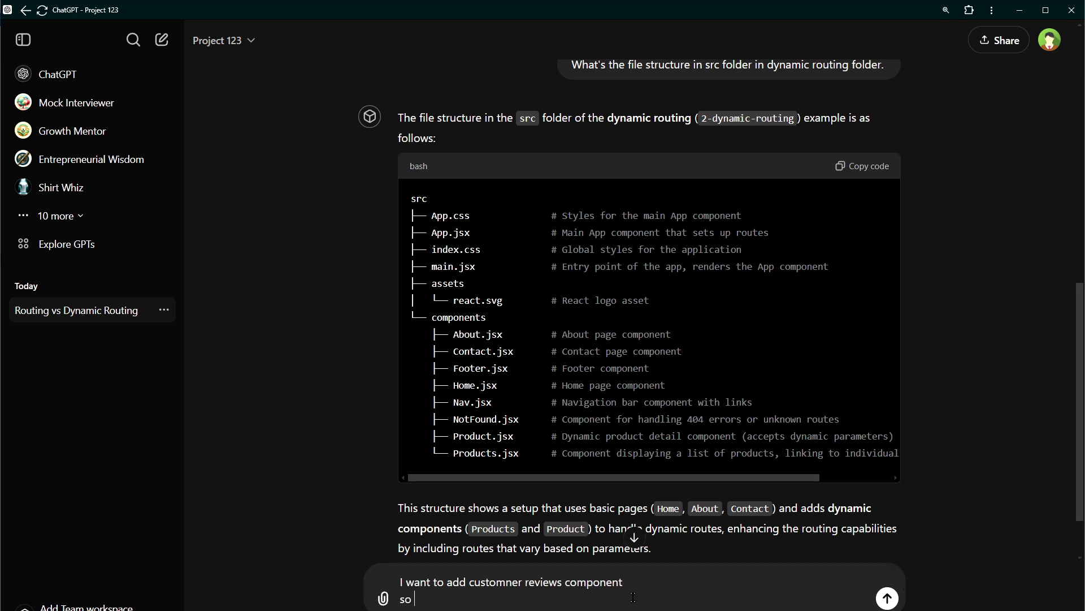
text(review.jsx and reviews.)
text(jsx files will be n)
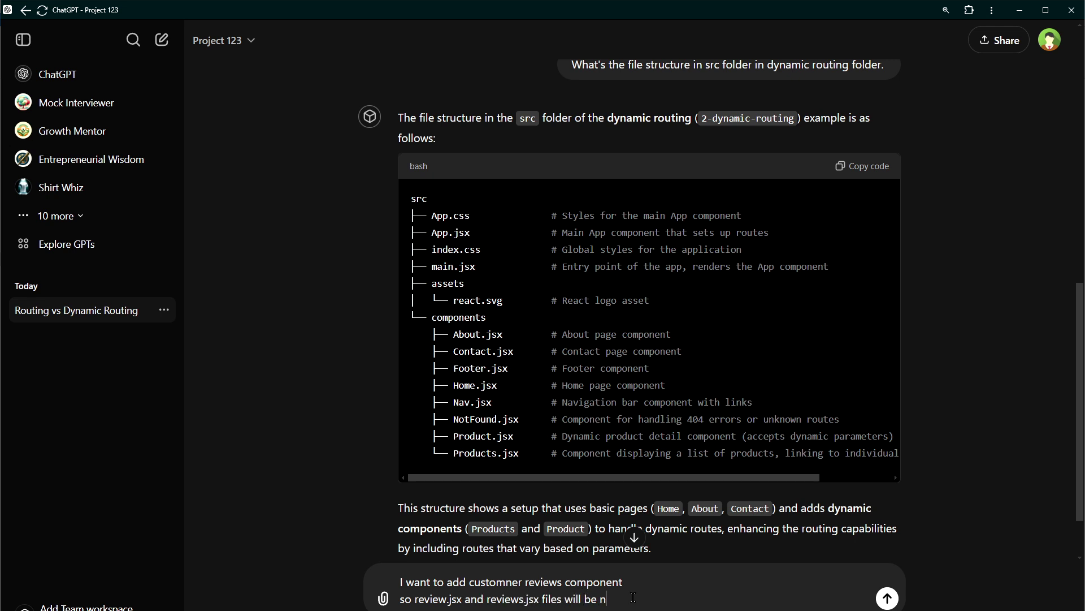
text(eeded)
key(shift+Return)
text(routing will be dynamic)
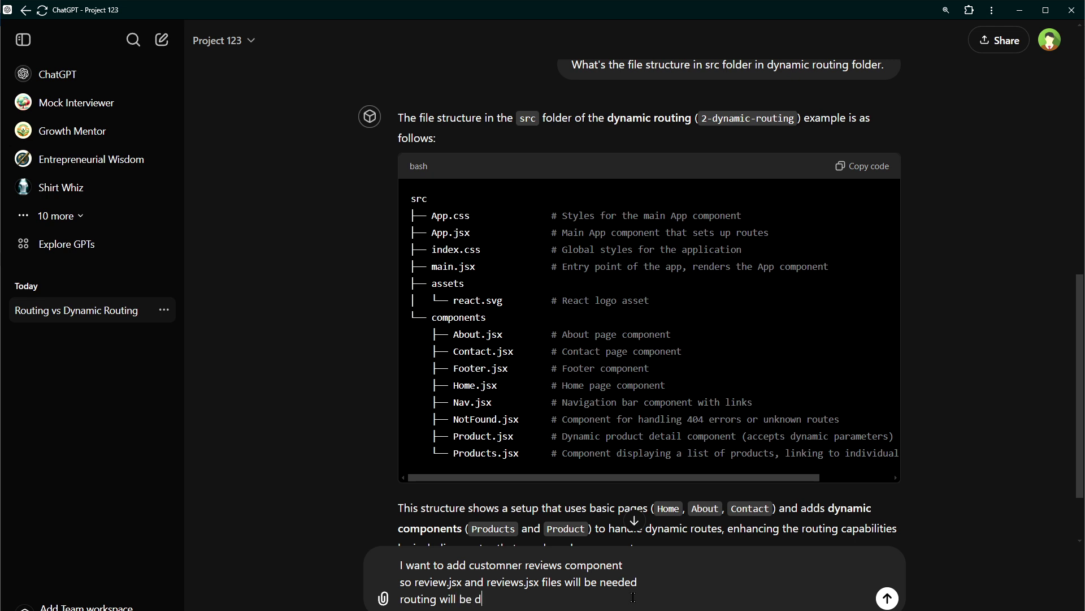
key(shift+Return)
text(give me code )
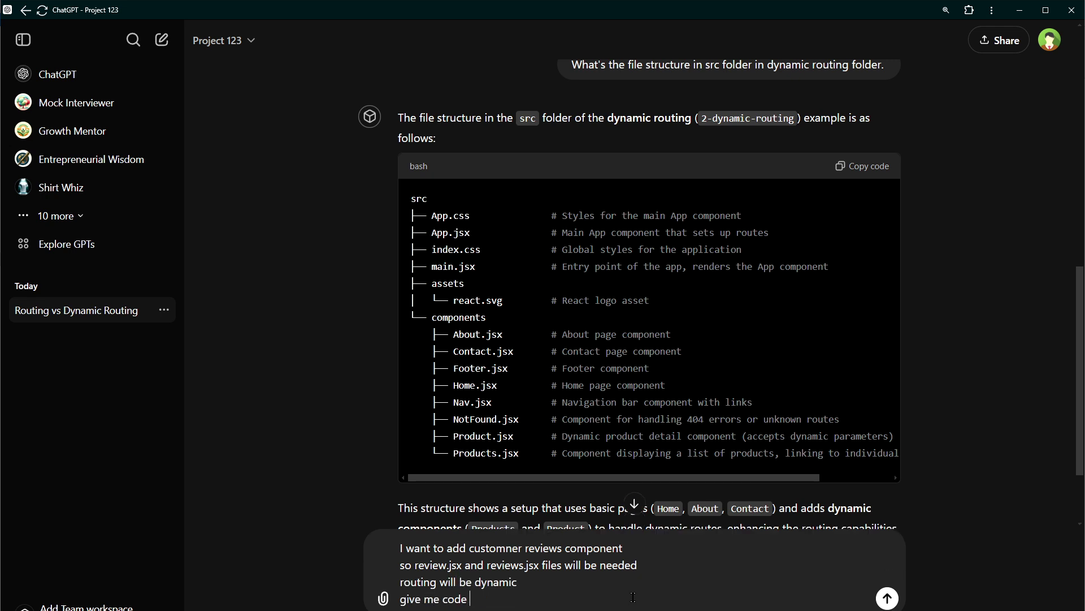
text(for these two files)
key(shift+Return)
text(and give me updated code wherever else )
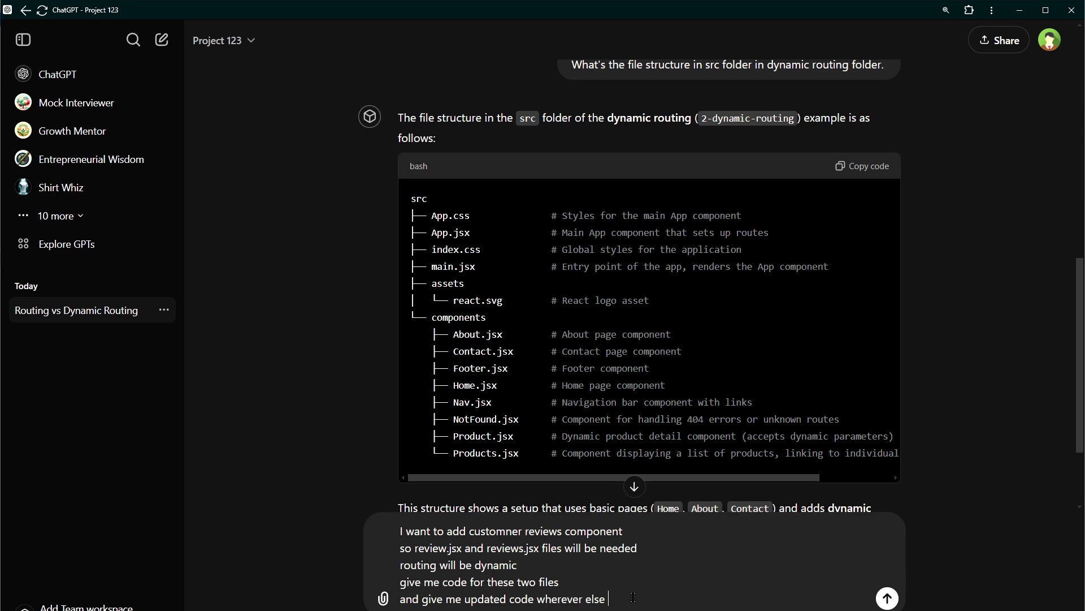
text(changes will )
text(be required)
key(Return)
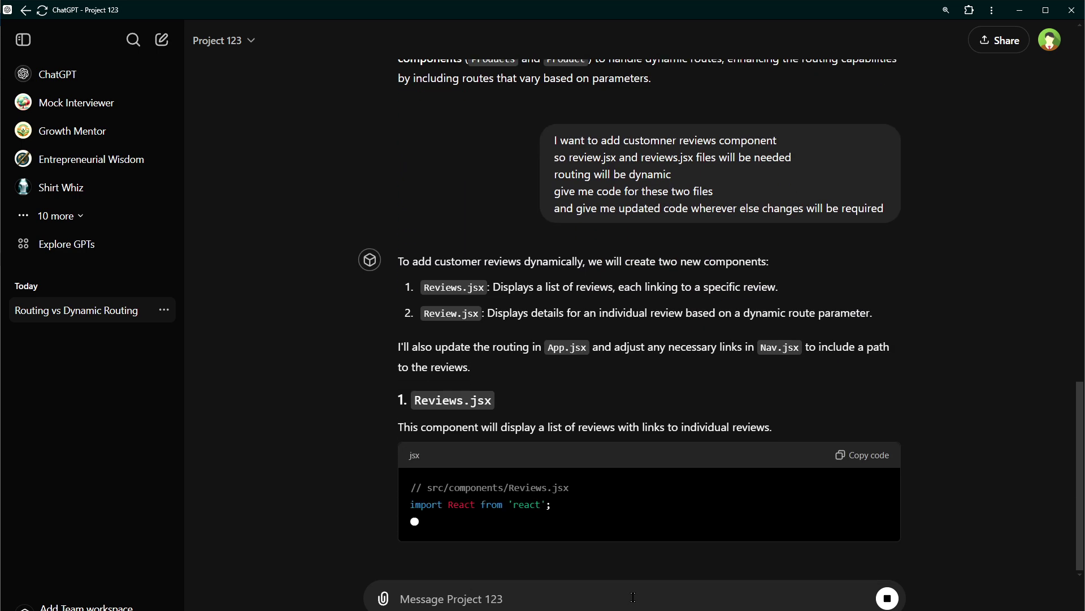
scroll(697, 463, up, 1)
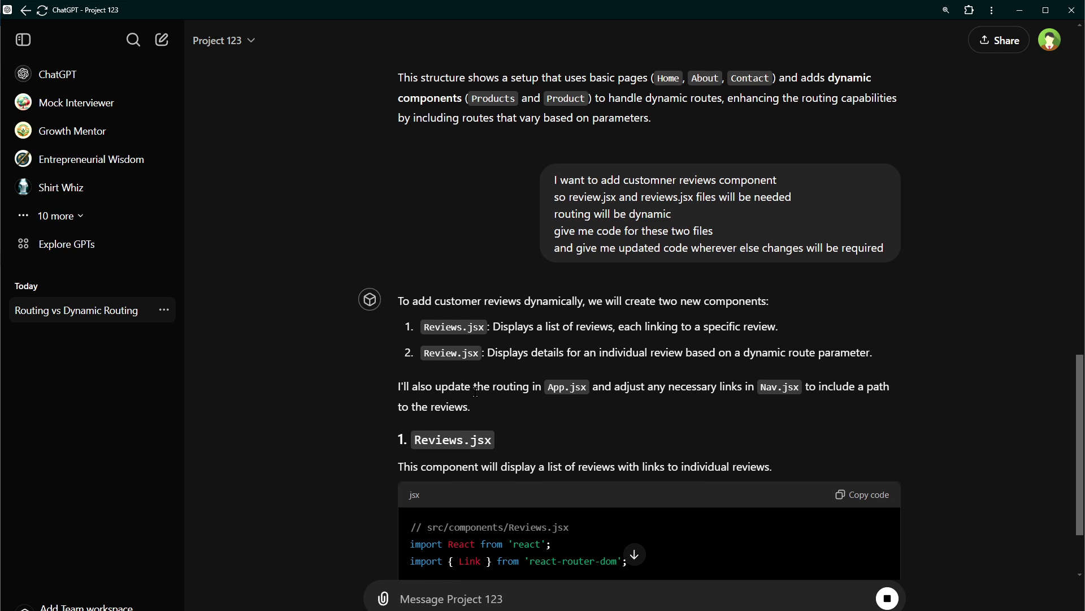
Step: Highlight the Reviews.jsx name, the Review.jsx description line and the reviewsData array
double_click(454, 326)
click(488, 331)
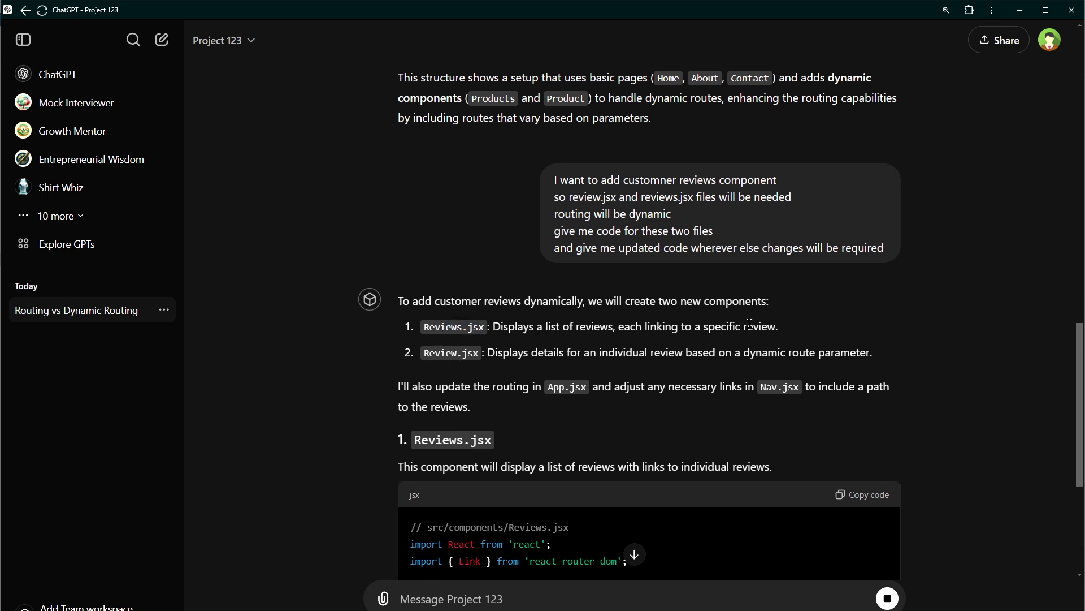
triple_click(448, 350)
click(475, 352)
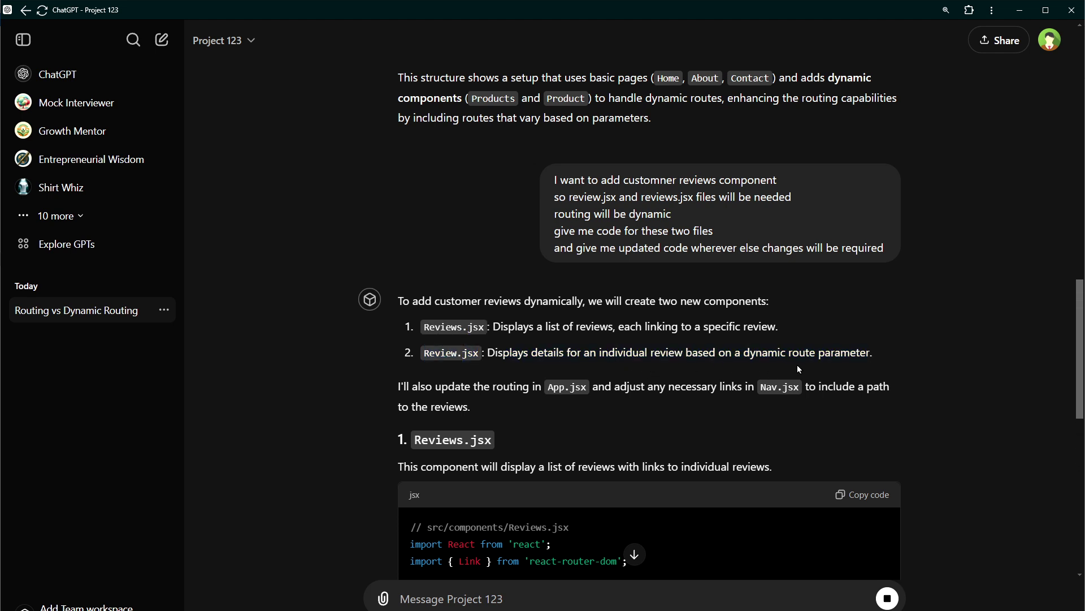
scroll(827, 363, down, 2)
scroll(625, 305, down, 1)
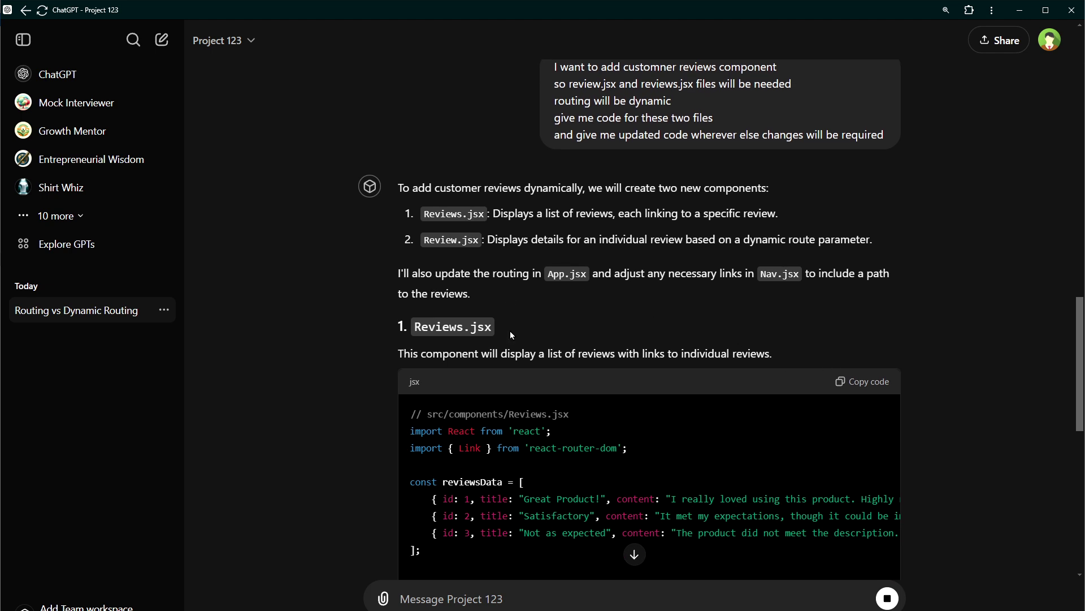
scroll(510, 329, down, 3)
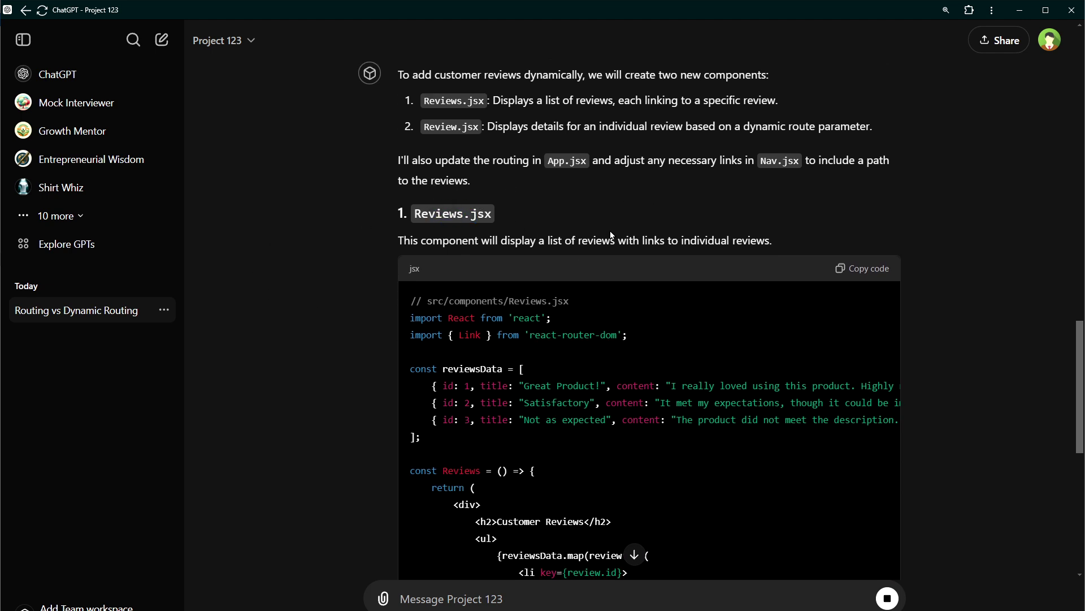
scroll(594, 331, down, 2)
drag(423, 255, 565, 334)
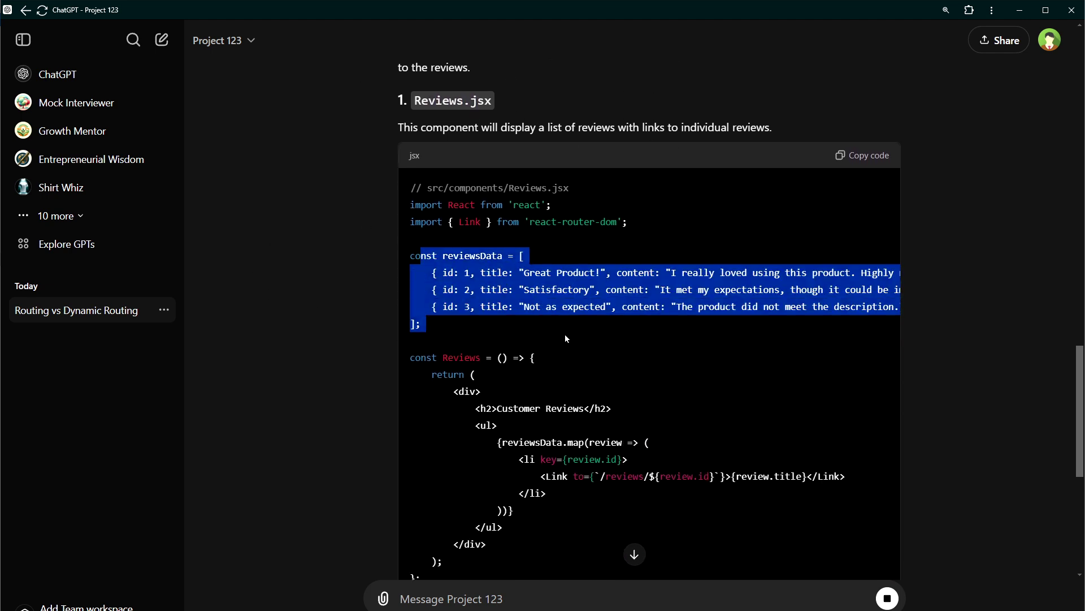
click(634, 331)
drag(468, 327, 408, 254)
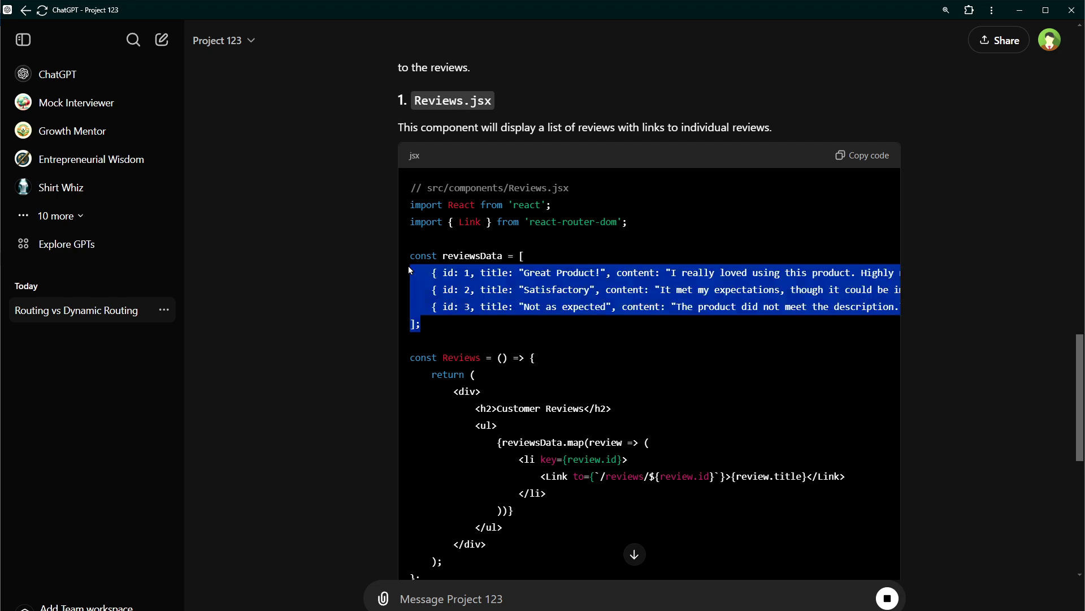
click(606, 324)
scroll(749, 353, down, 1)
drag(498, 272, 728, 343)
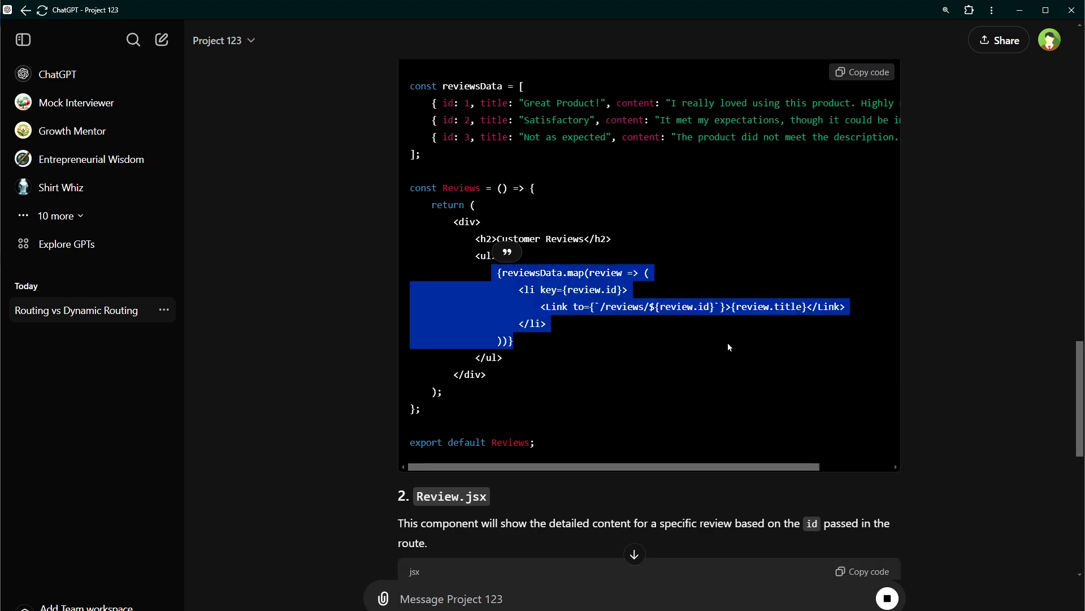
click(758, 345)
scroll(758, 345, down, 2)
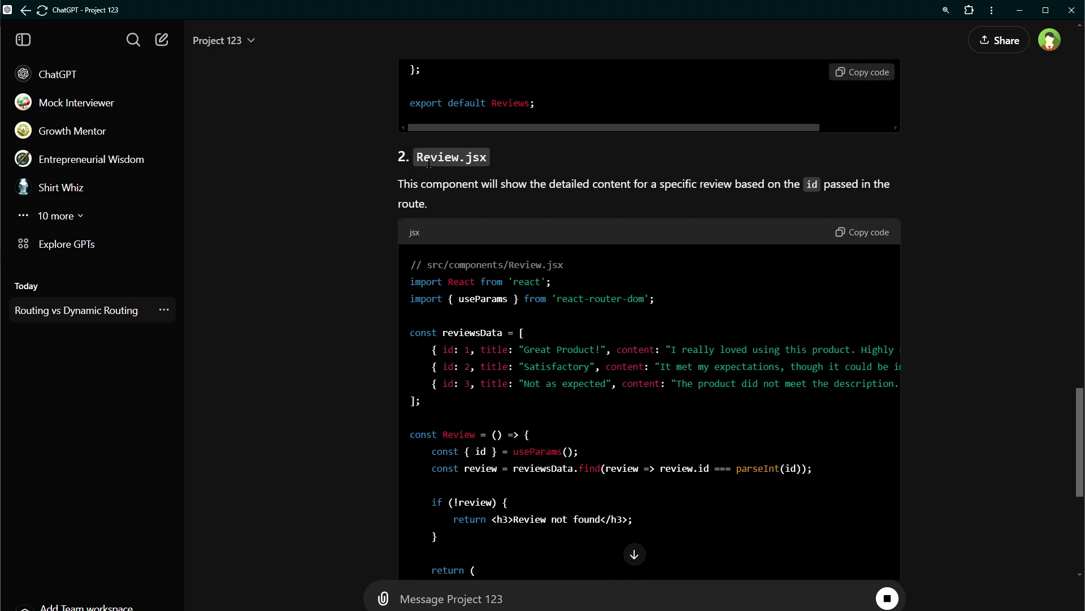
Step: Highlight the Review.jsx heading, the two /reviews Route lines and the Nav.jsx Reviews link
drag(418, 159, 490, 157)
click(825, 375)
scroll(811, 393, down, 4)
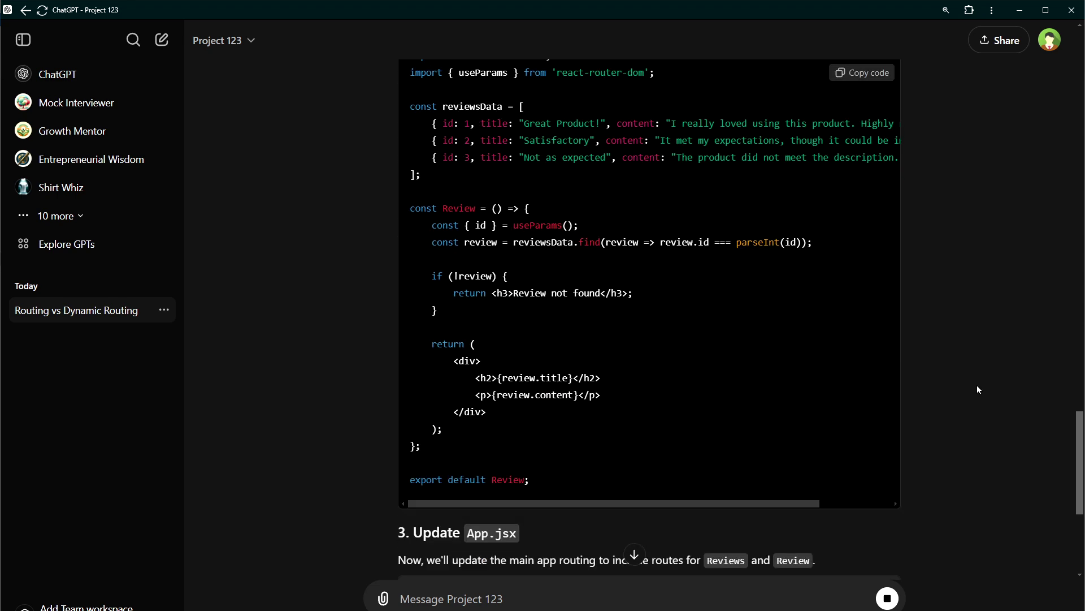
scroll(977, 385, down, 4)
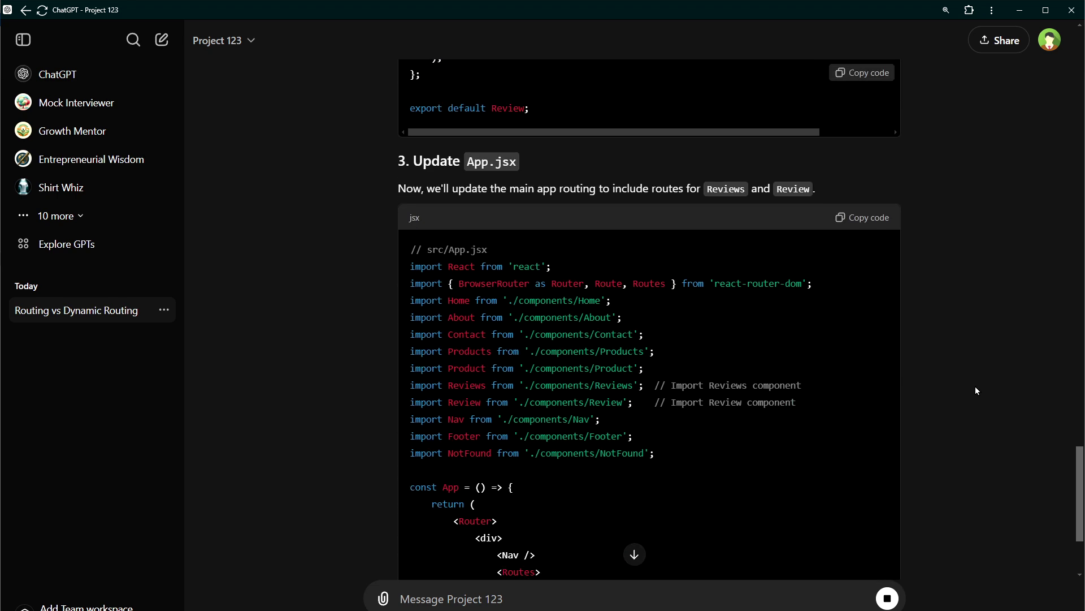
scroll(866, 350, down, 4)
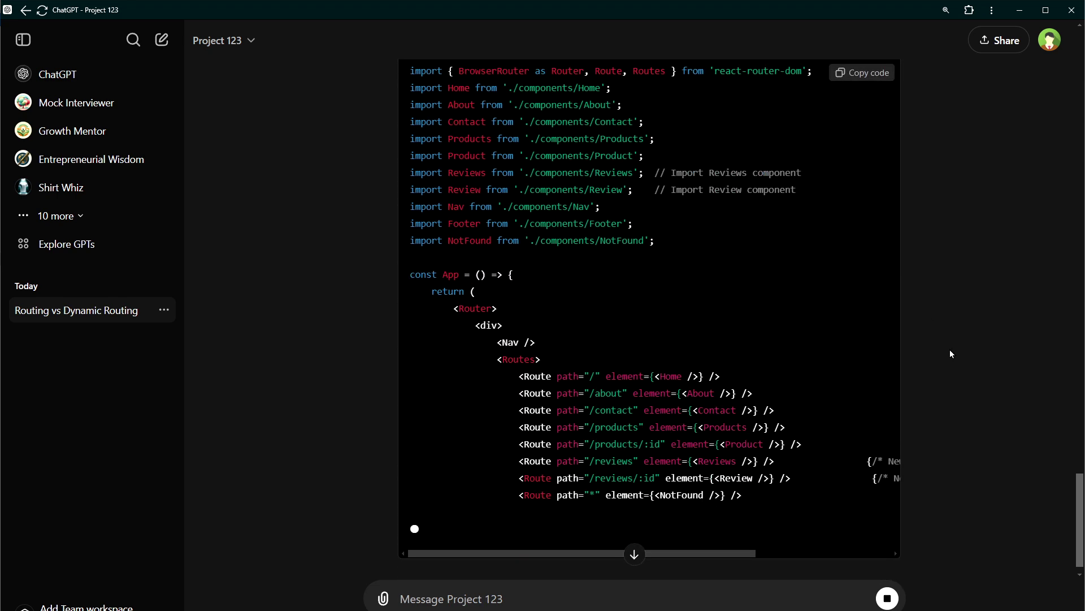
scroll(950, 349, down, 3)
drag(953, 390, 980, 430)
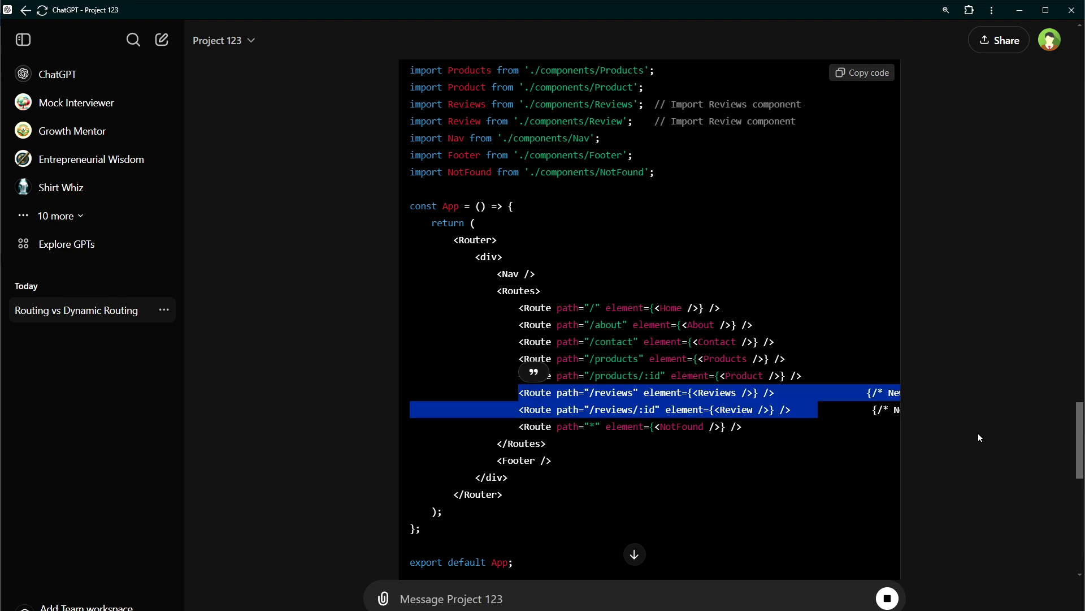
scroll(978, 433, down, 4)
scroll(976, 457, down, 4)
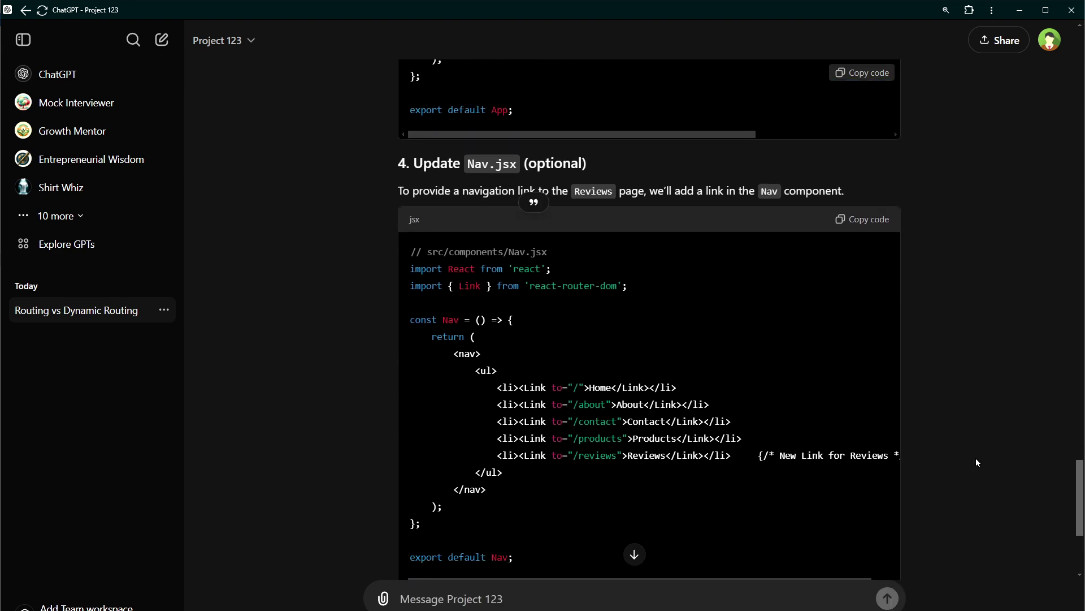
drag(467, 164, 520, 164)
drag(475, 455, 752, 455)
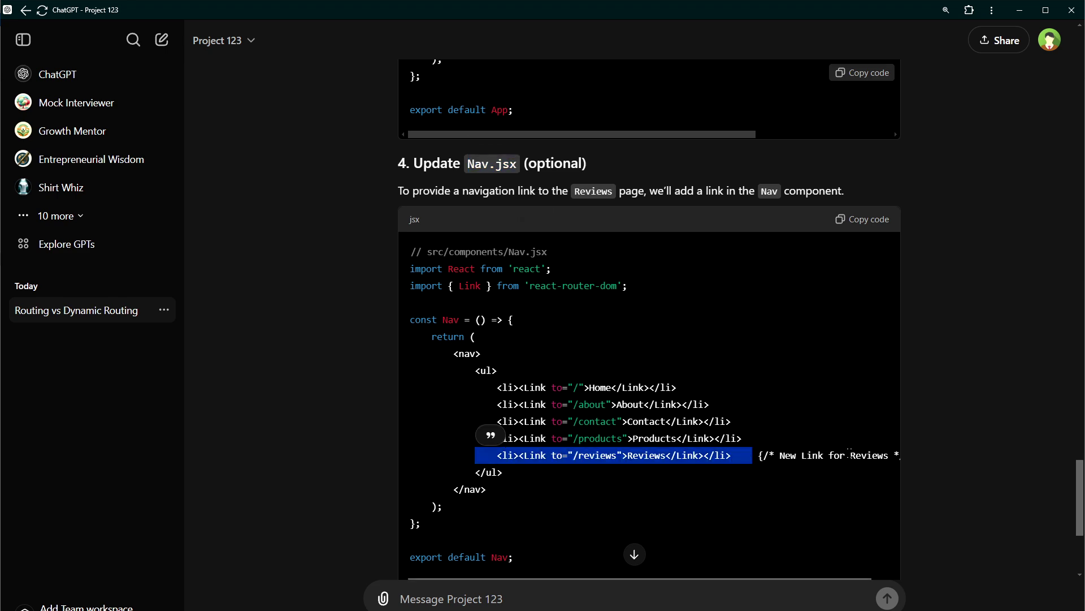
scroll(949, 435, down, 3)
scroll(949, 428, up, 10)
scroll(948, 426, up, 8)
scroll(949, 426, up, 6)
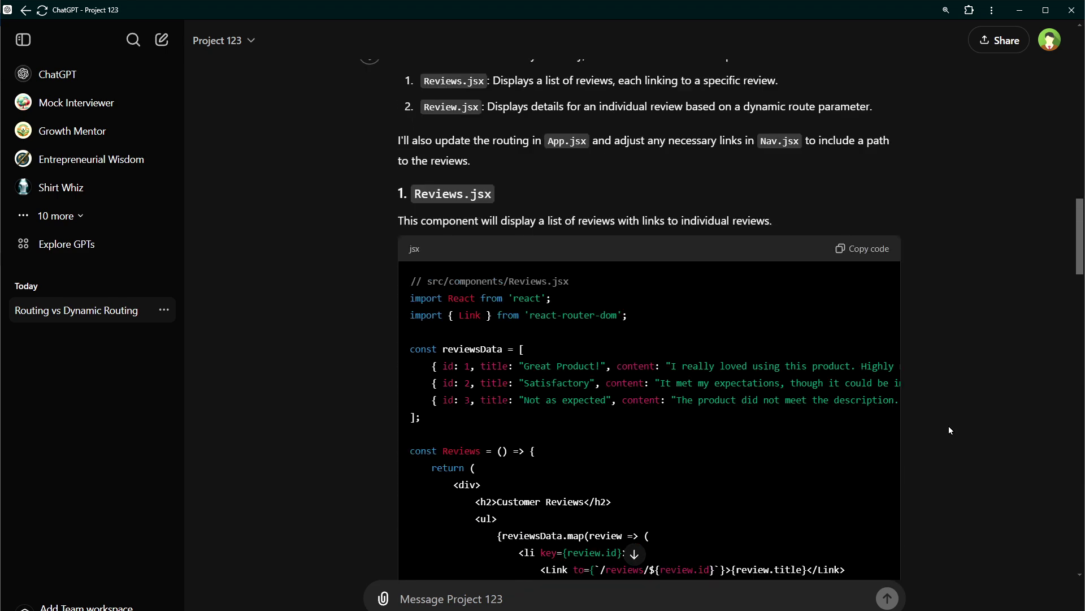
scroll(949, 426, up, 2)
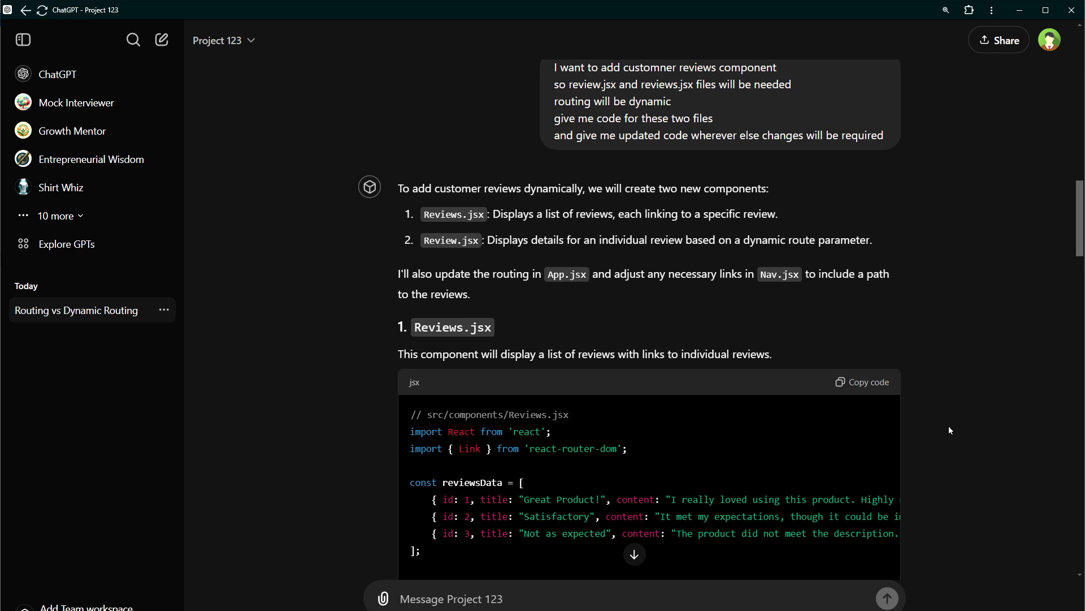